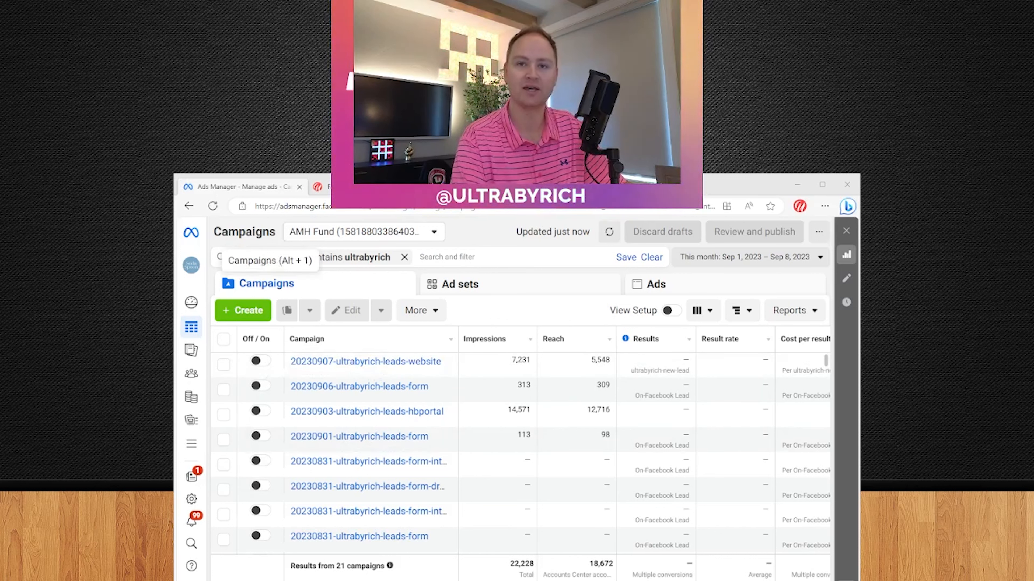
Start a new campaign with the Leads objective and expand the naming section
left_click(241, 312)
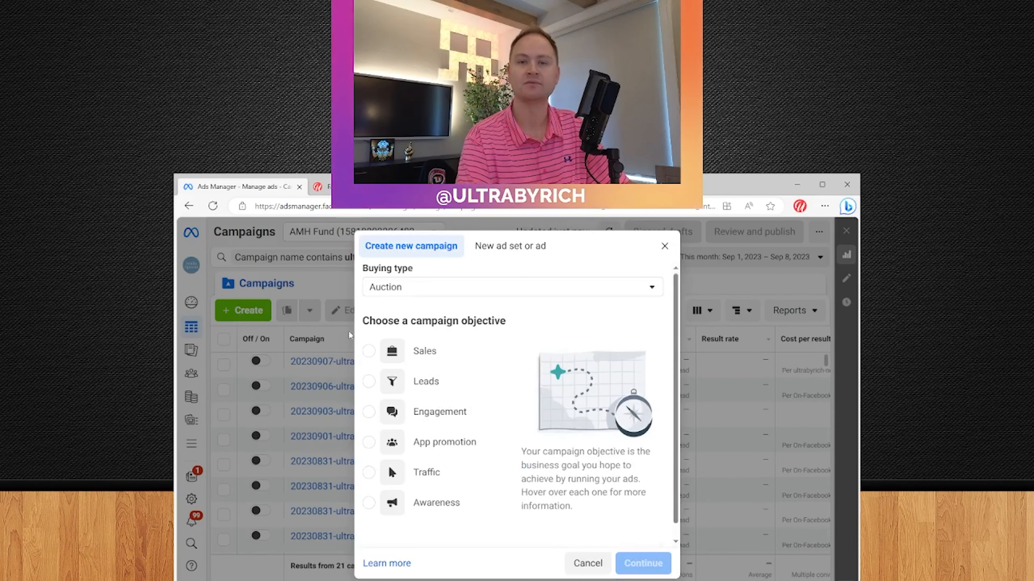
left_click(454, 391)
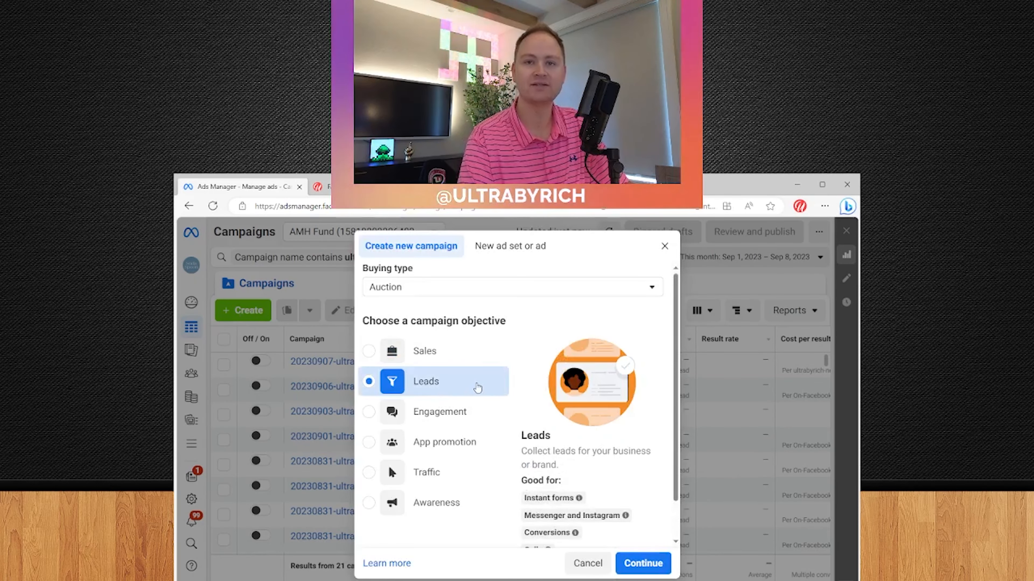
scroll(476, 389, "down", 2)
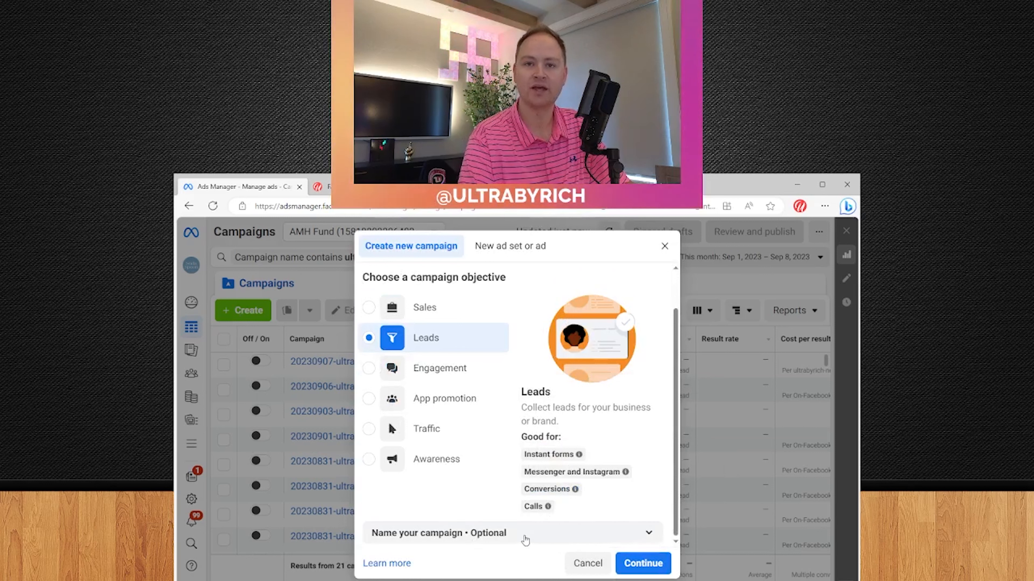
left_click(515, 538)
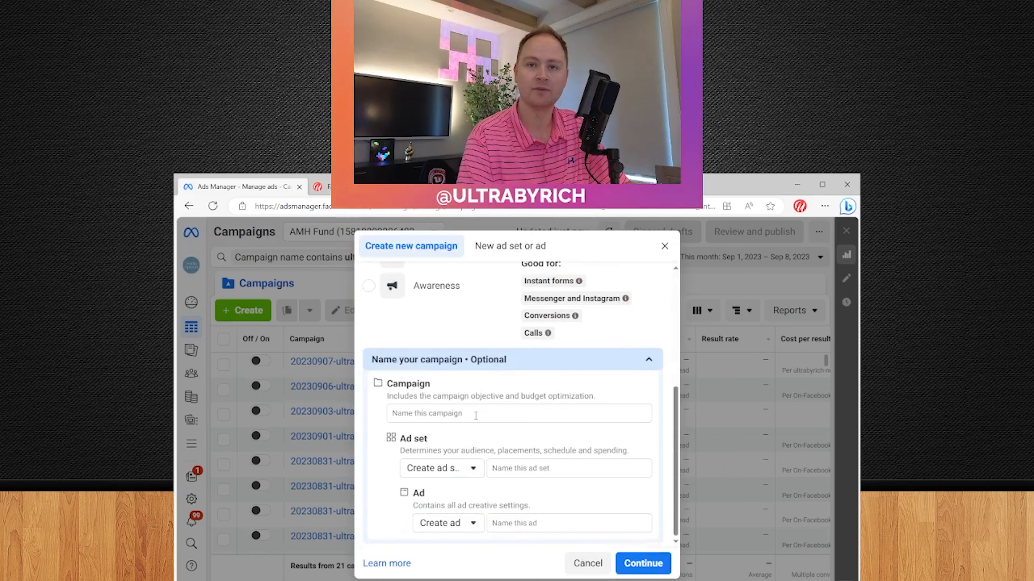
Name the campaign, ad set and ad 20230908-ultrabyrich-leads-form, then choose a manual leads campaign
left_click(475, 415)
type("2023")
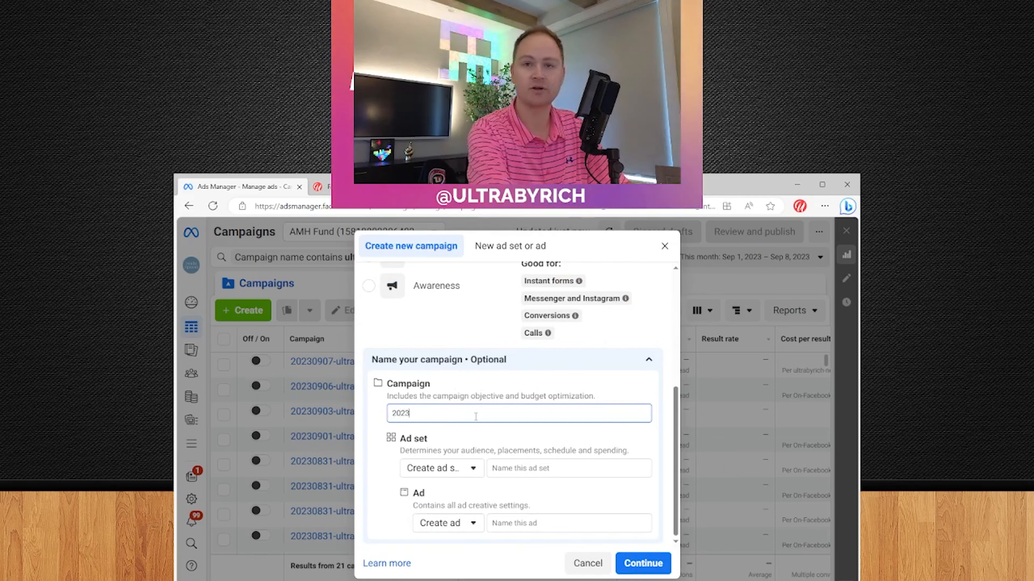
type("090")
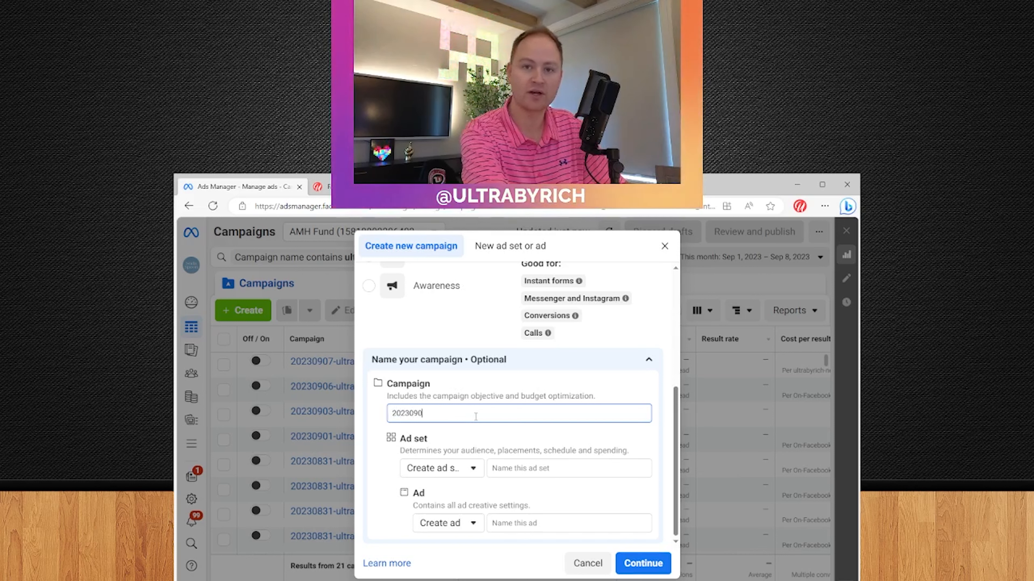
type("8-ultraby")
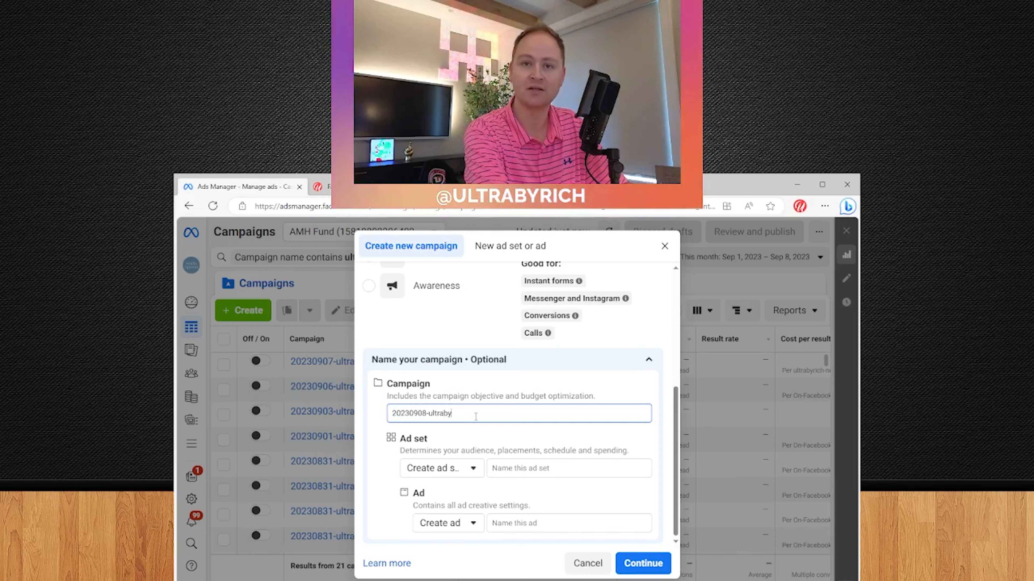
type("rich")
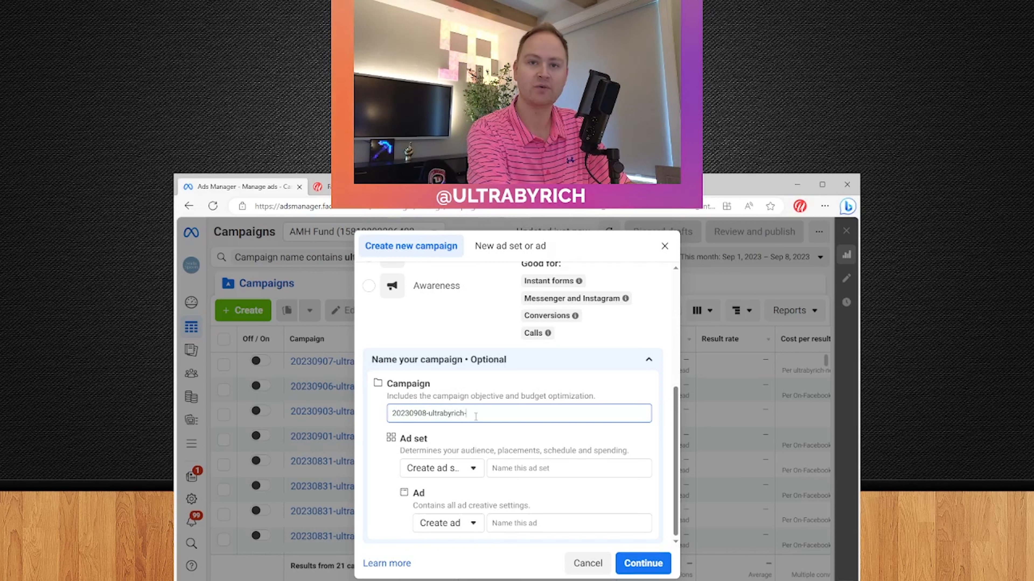
type("-leads-form")
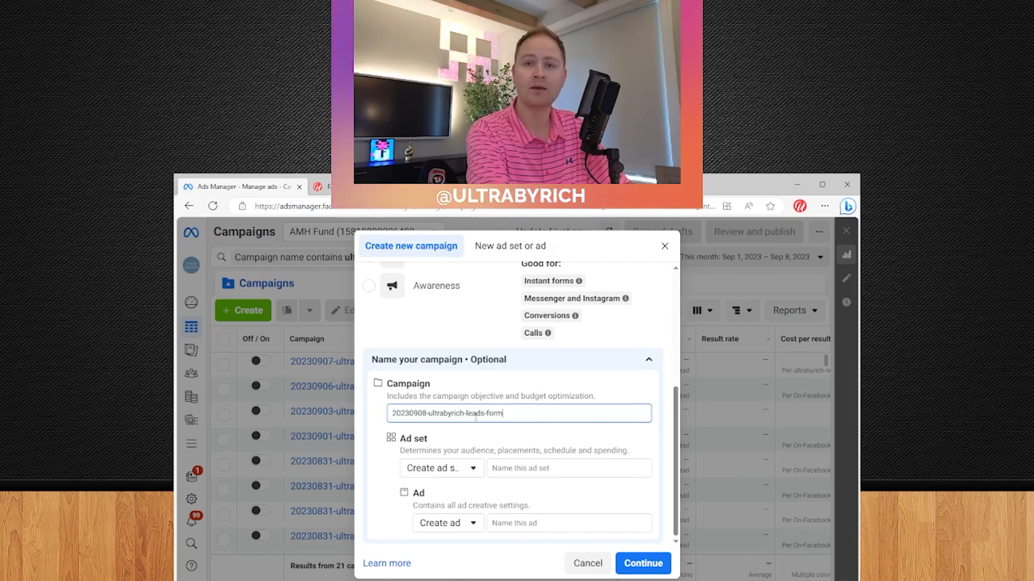
key("ctrl+a")
left_click(557, 470)
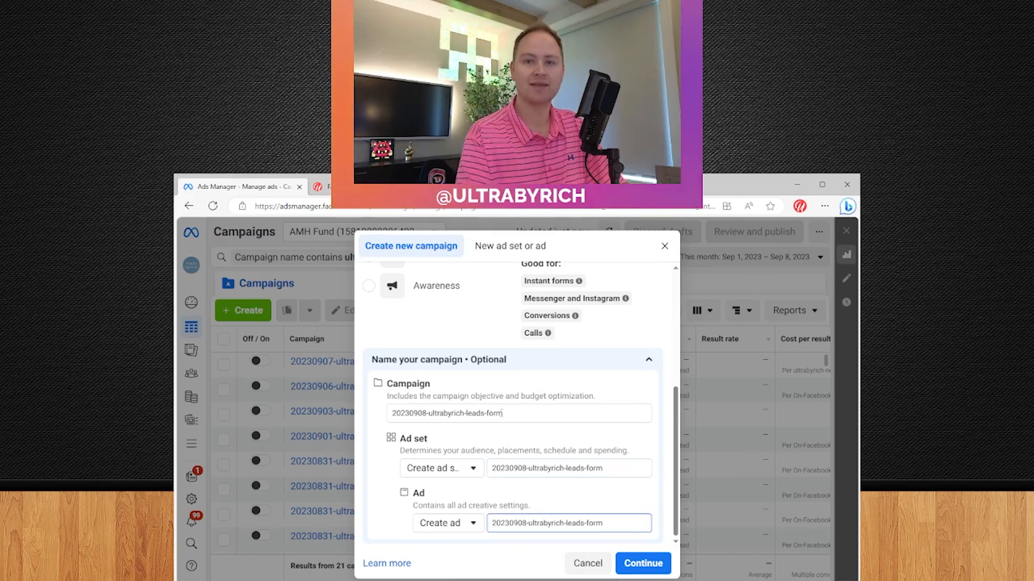
scroll(502, 413, "up", 5)
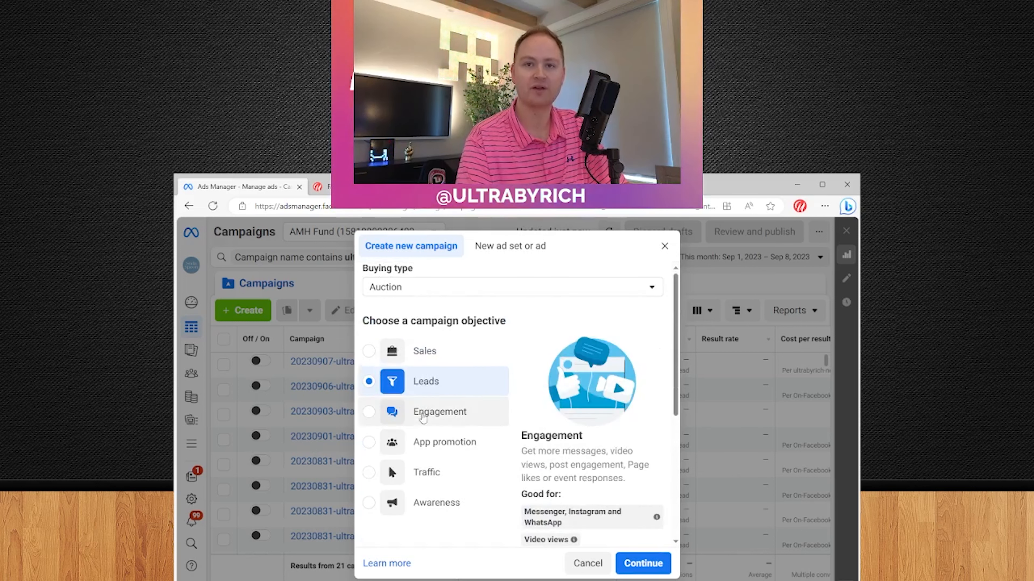
scroll(423, 418, "down", 5)
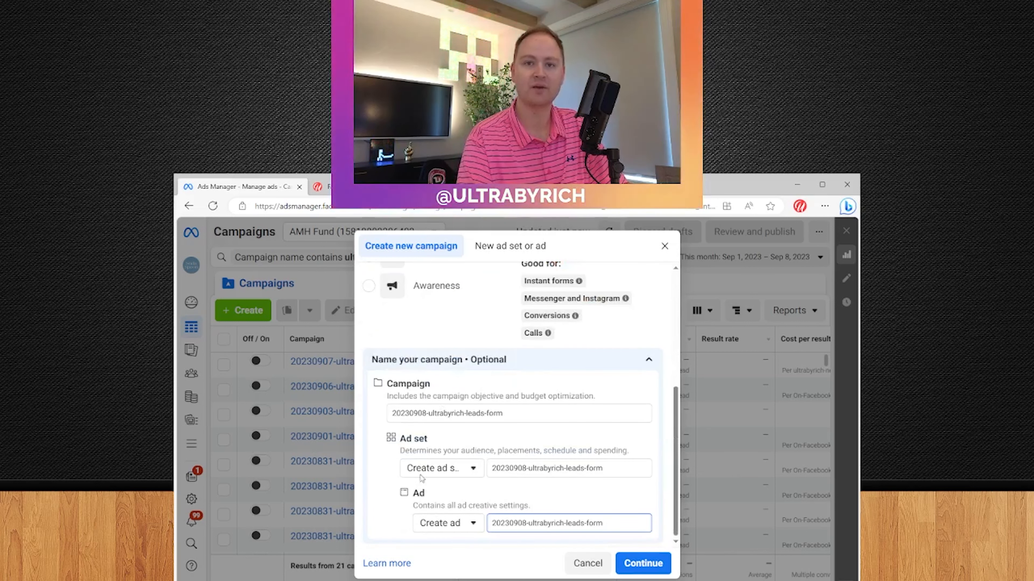
left_click(657, 571)
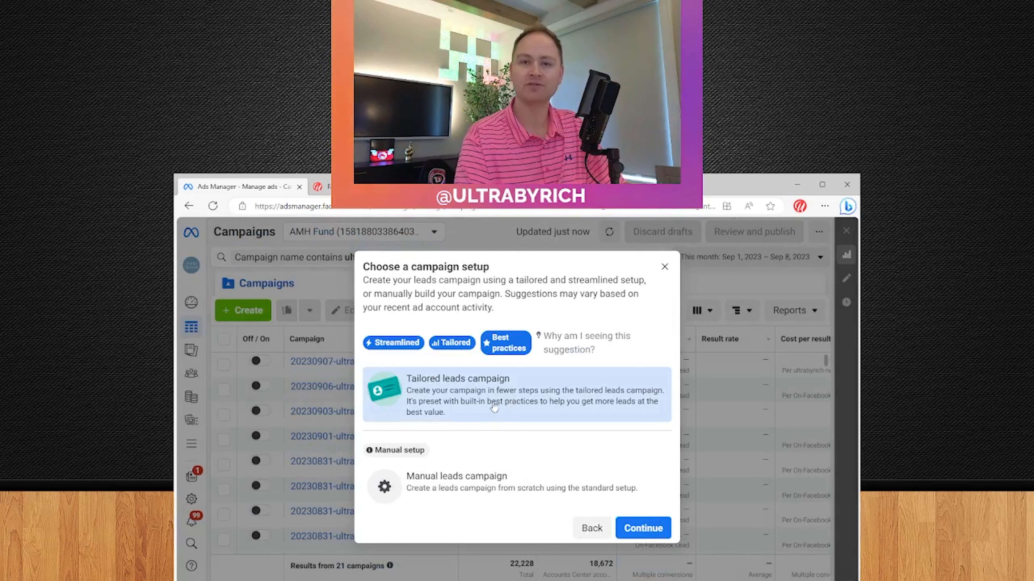
left_click(489, 482)
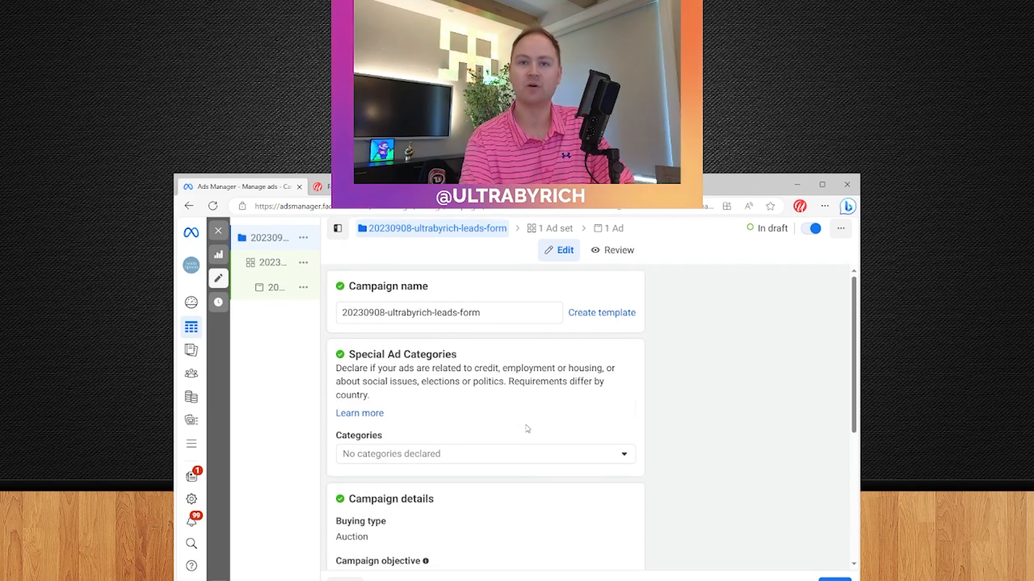
Reveal the extra campaign options, leave Advantage campaign budget off, and proceed to the ad set
scroll(527, 429, "down", 3)
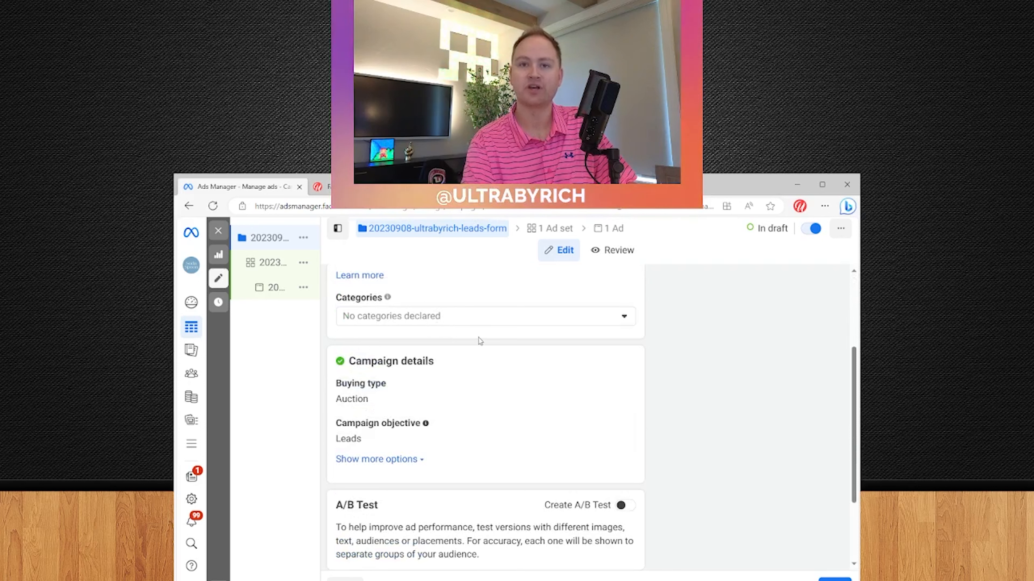
left_click(390, 459)
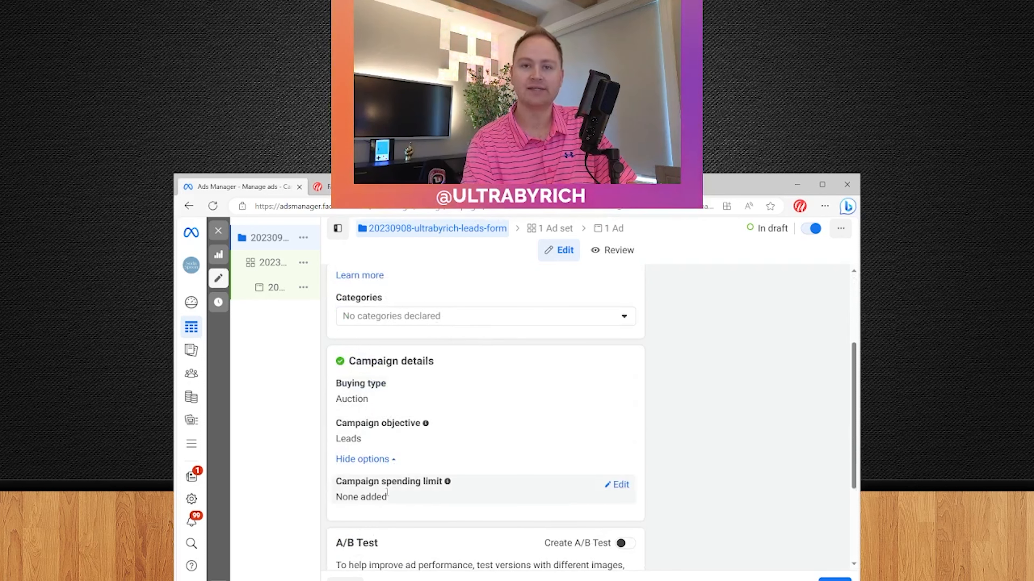
scroll(480, 398, "down", 3)
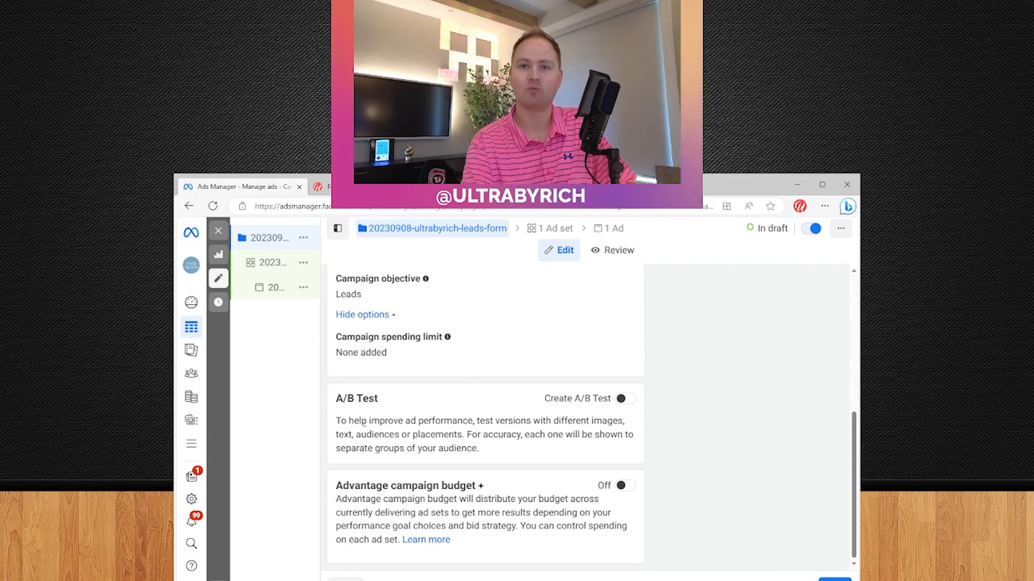
left_click_drag(336, 487, 482, 484)
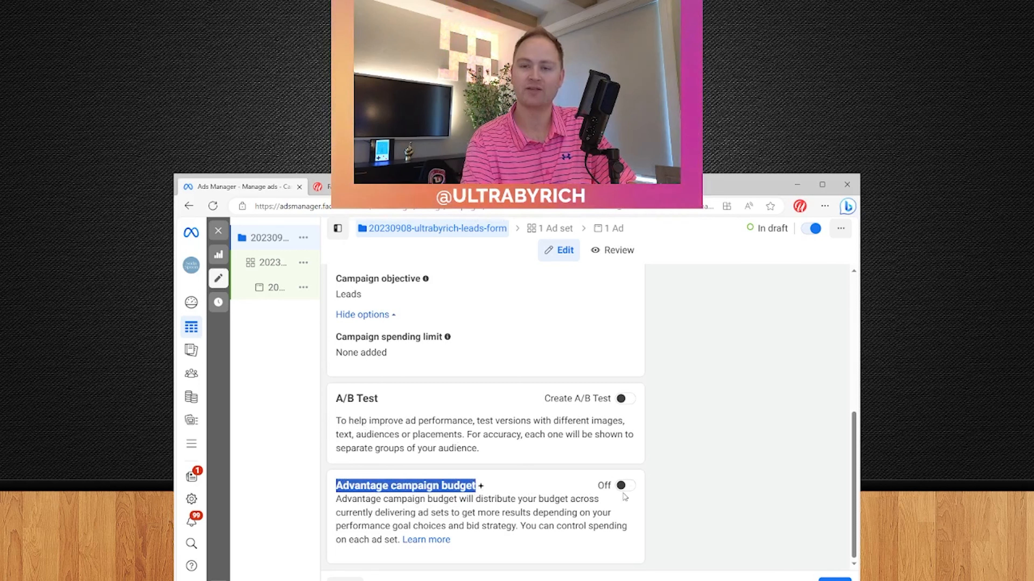
left_click(524, 503)
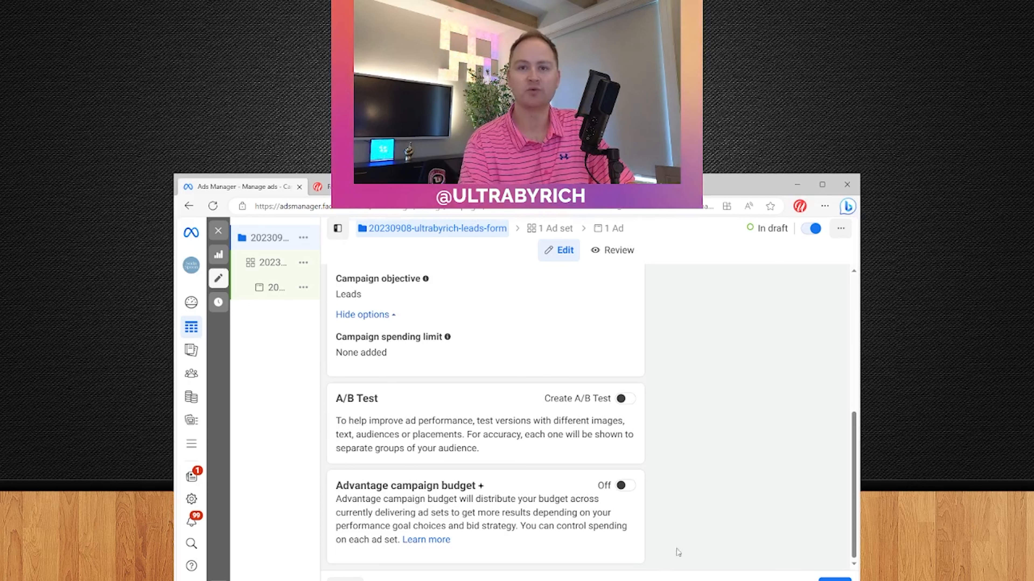
left_click(835, 580)
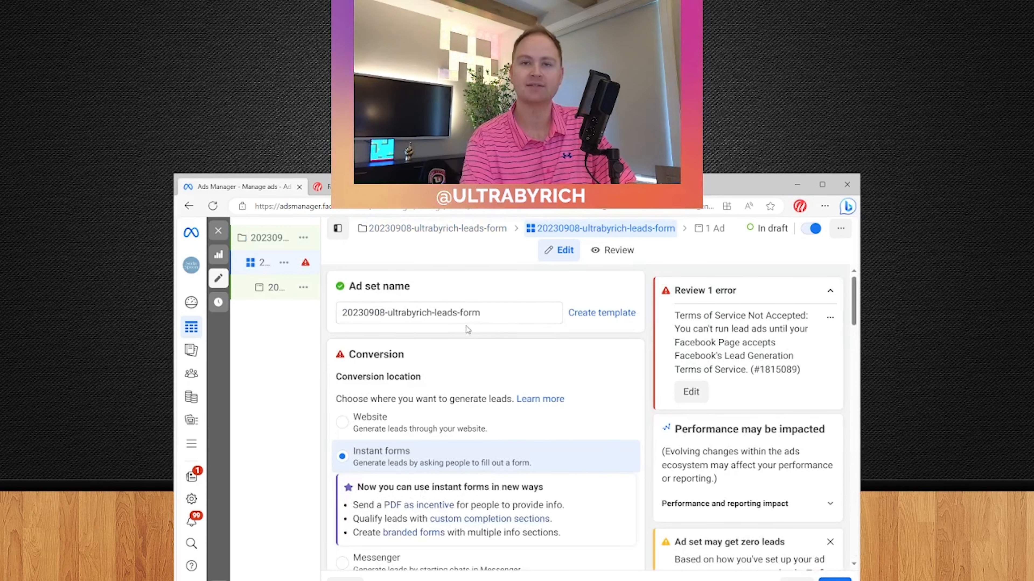
Set the conversion location to Instant forms with Maximize number of leads as the performance goal
left_click(358, 420)
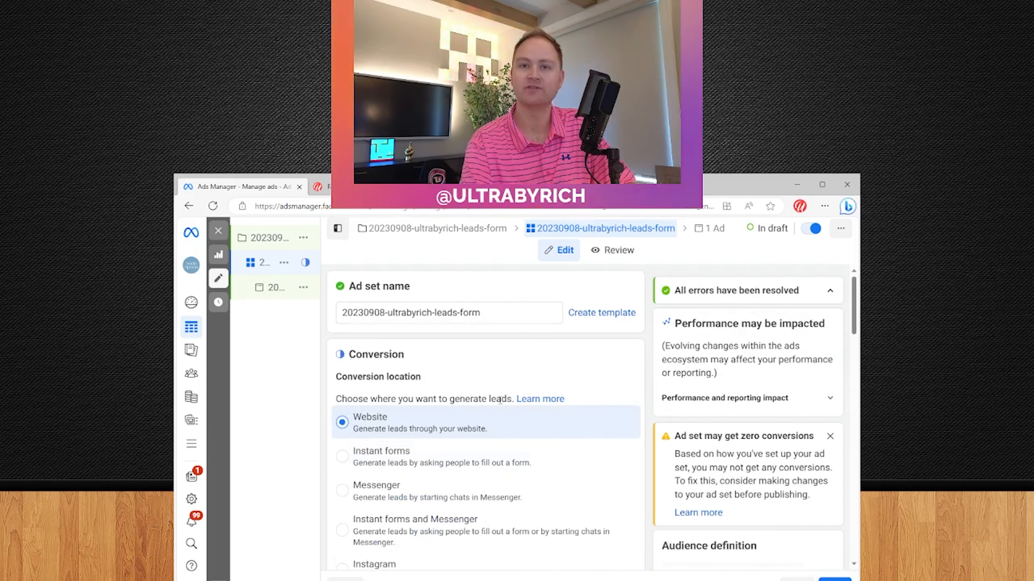
scroll(528, 370, "down", 1)
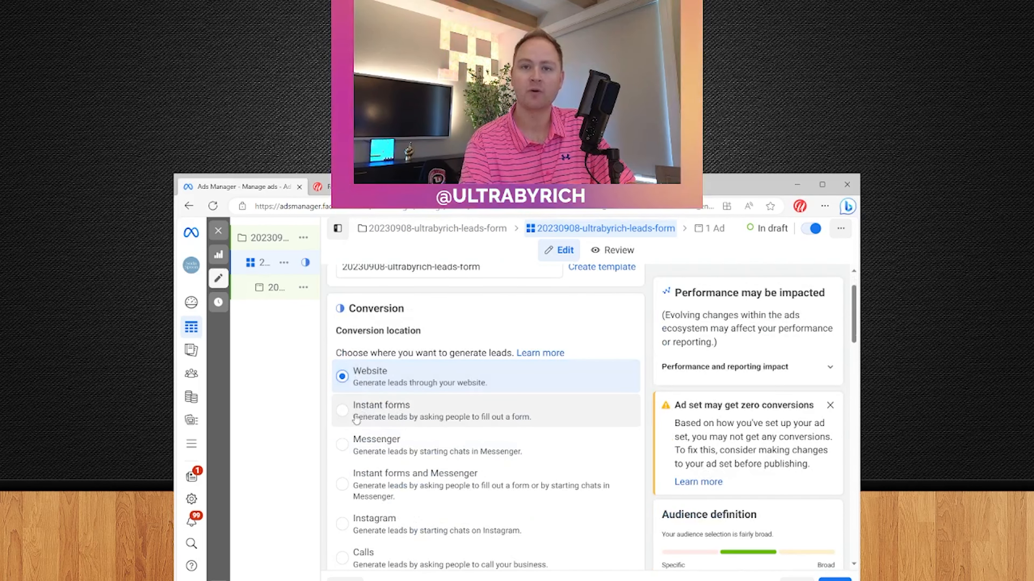
left_click(484, 409)
scroll(487, 389, "down", 6)
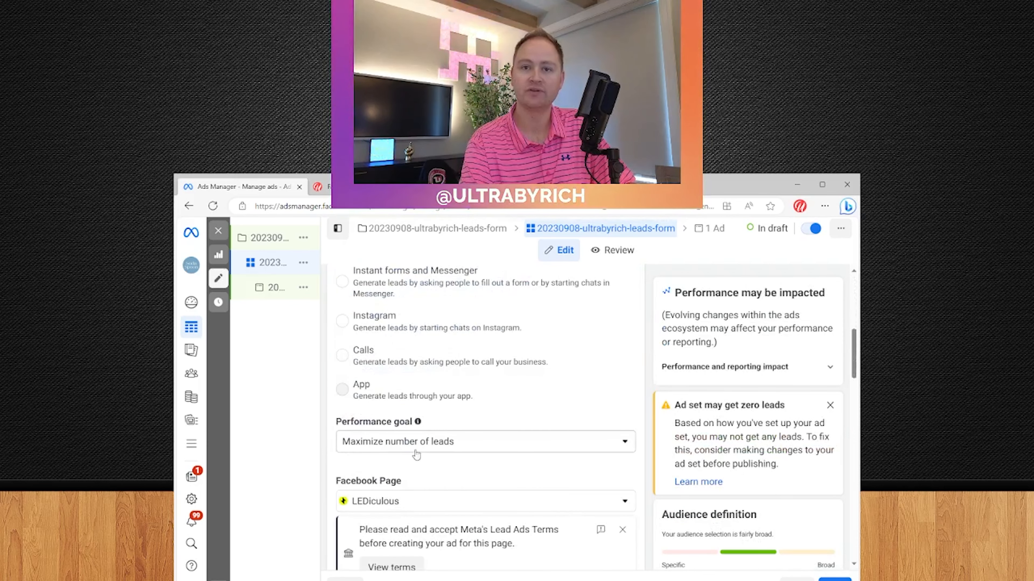
left_click(407, 442)
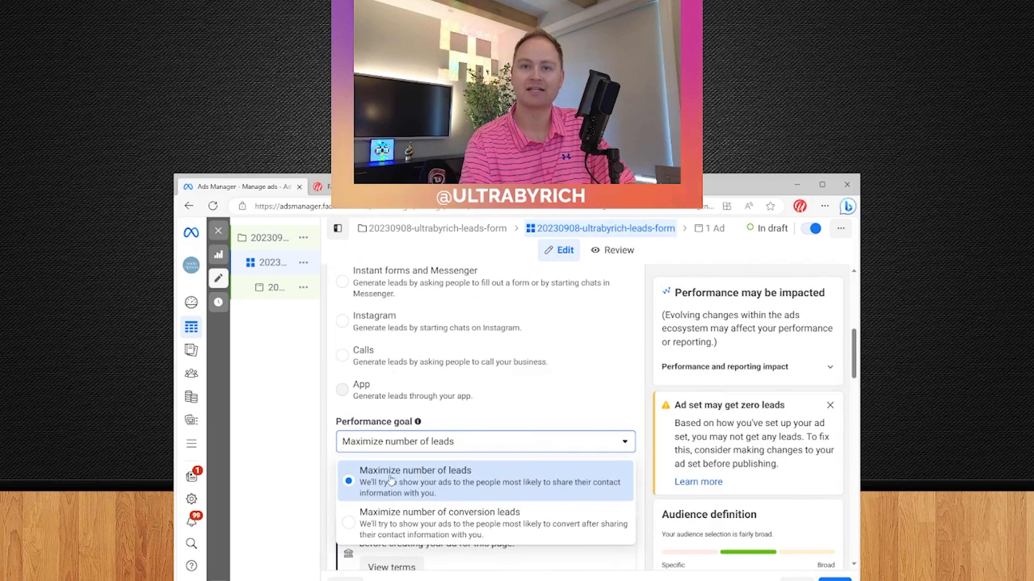
left_click(405, 481)
Select the ultra Facebook Page, dismiss the Lead Ads Terms notice, and show more billing options
left_click(390, 502)
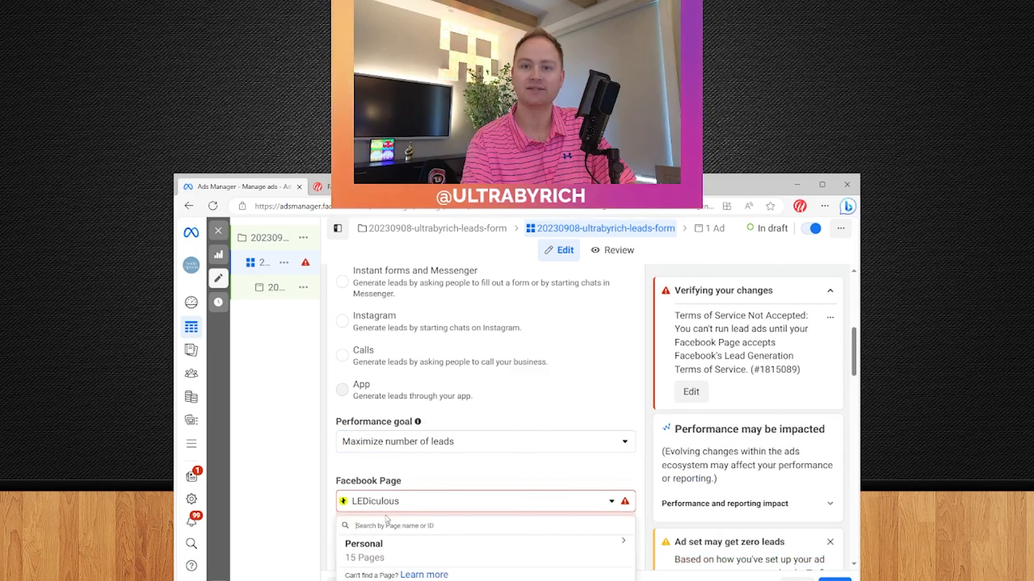
type("ultra")
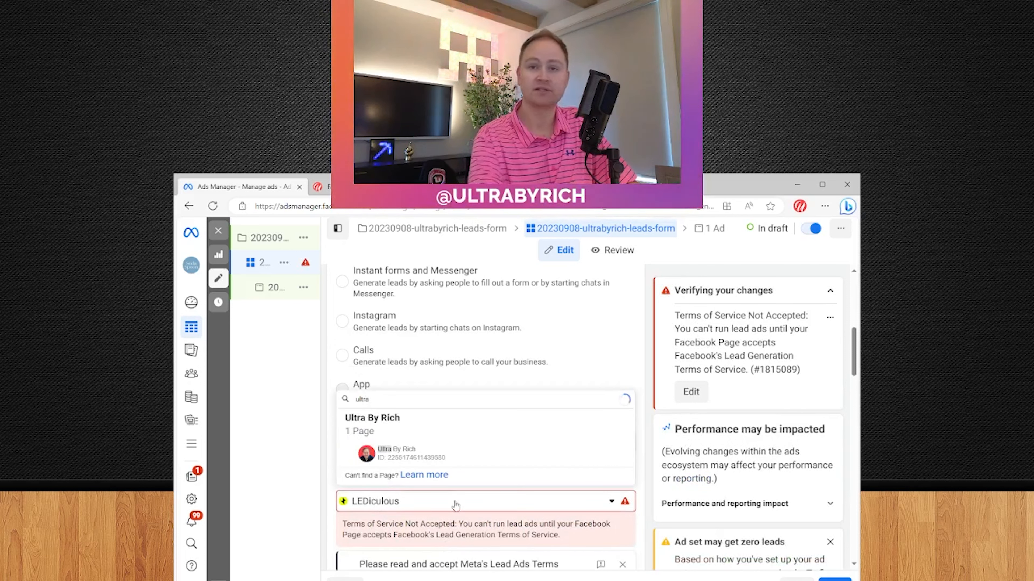
left_click(413, 459)
scroll(505, 405, "down", 2)
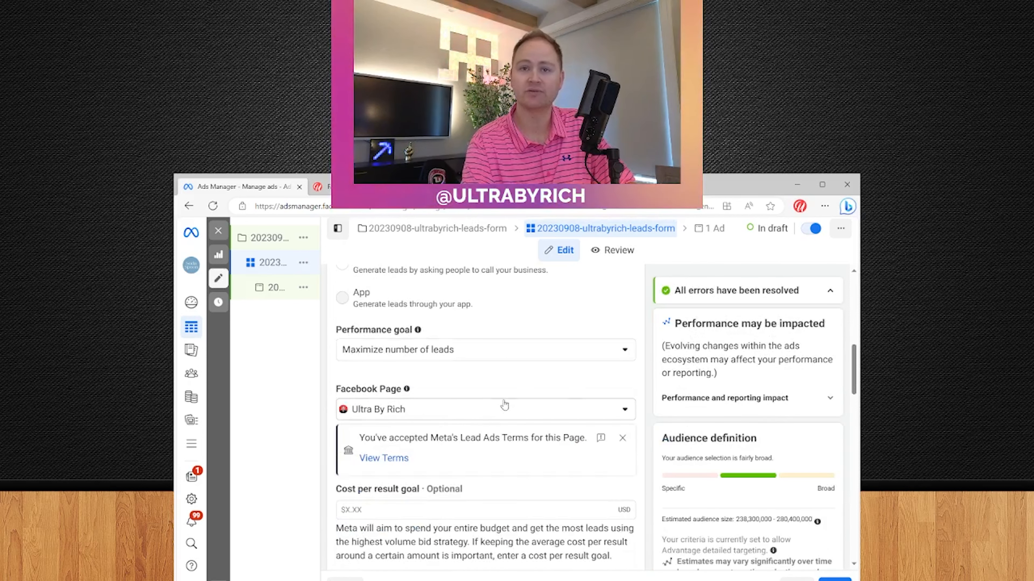
left_click(622, 439)
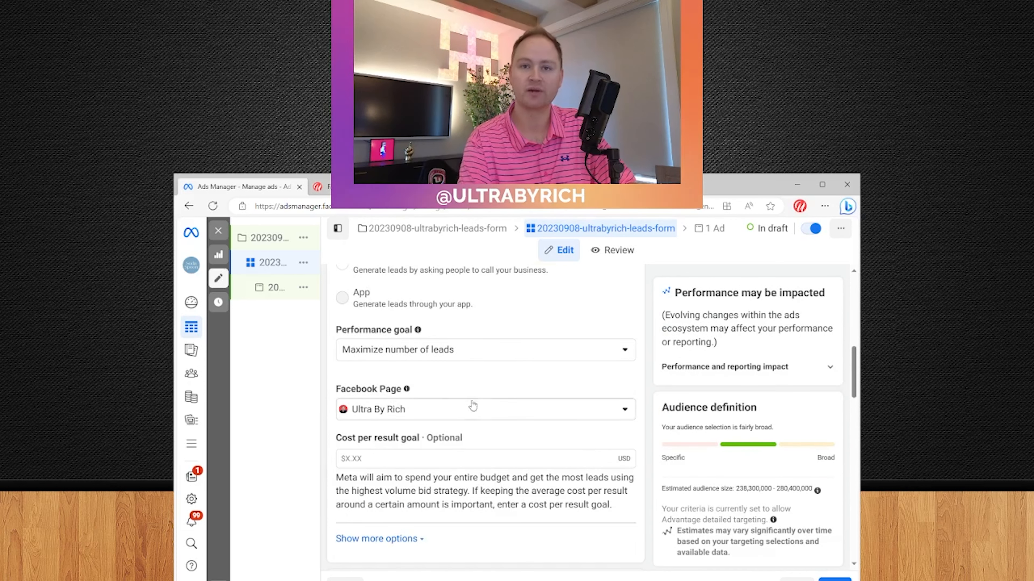
scroll(473, 407, "down", 2)
left_click(378, 446)
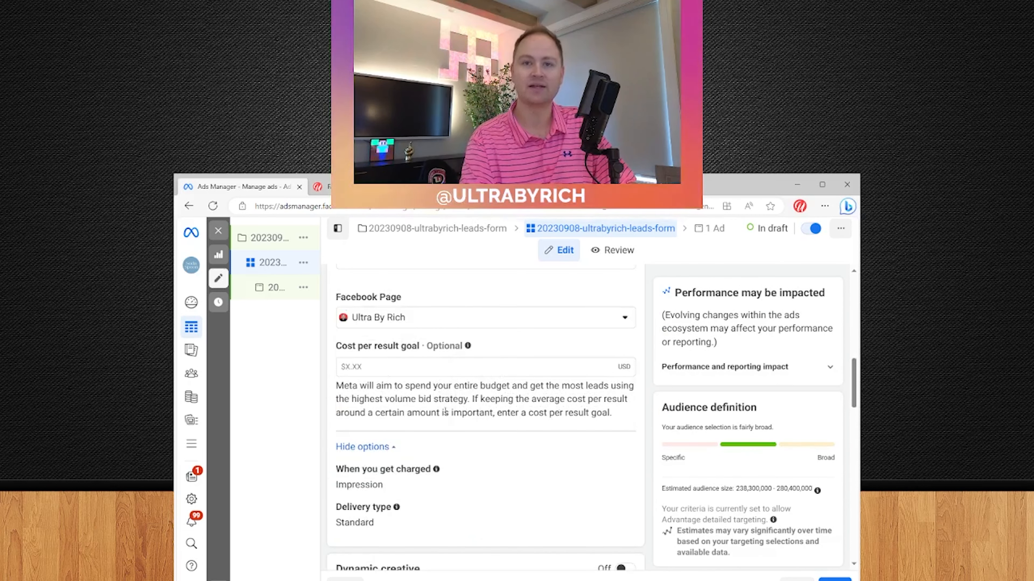
scroll(498, 372, "down", 1)
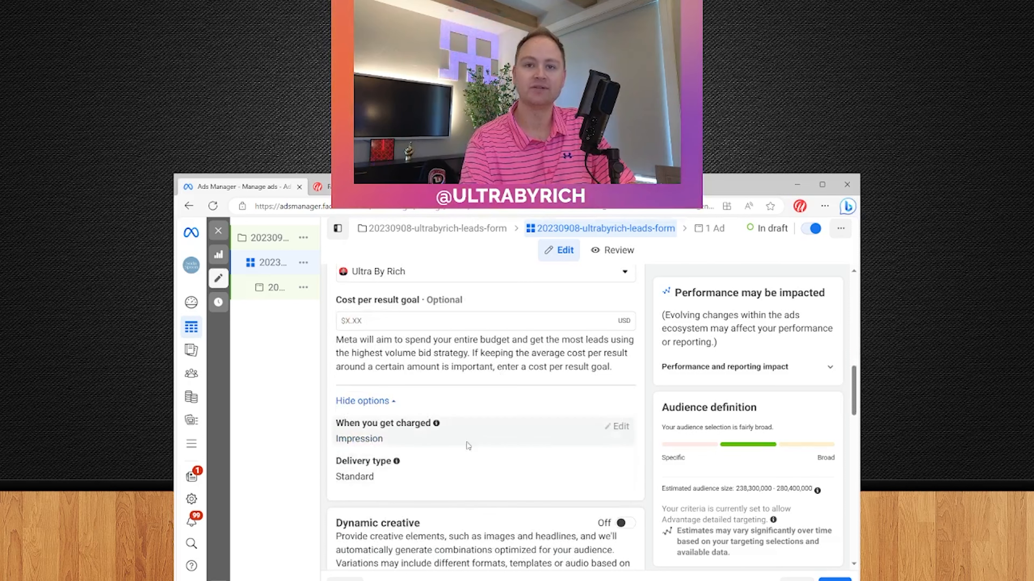
scroll(464, 445, "down", 2)
scroll(463, 450, "down", 3)
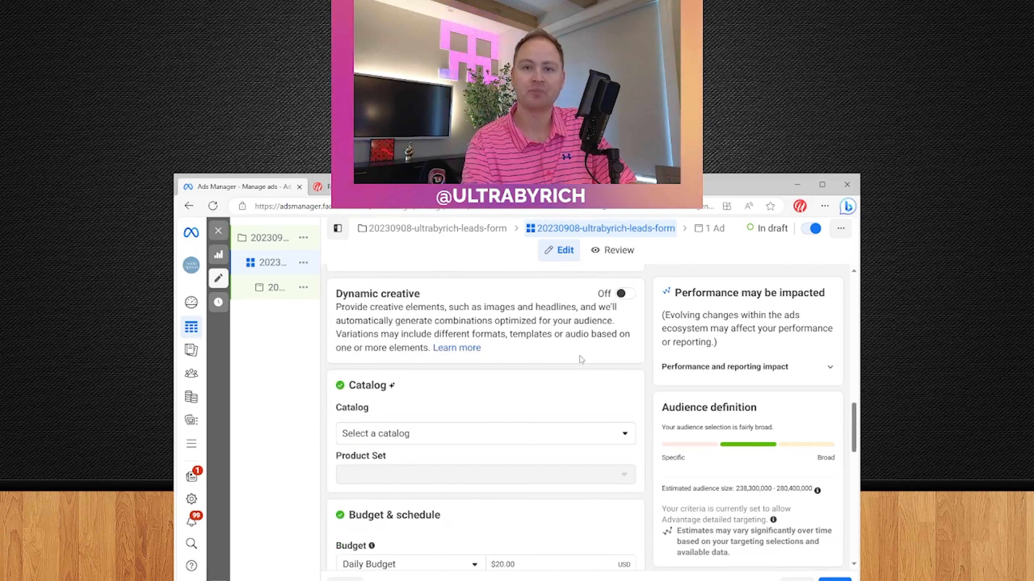
scroll(403, 355, "down", 1)
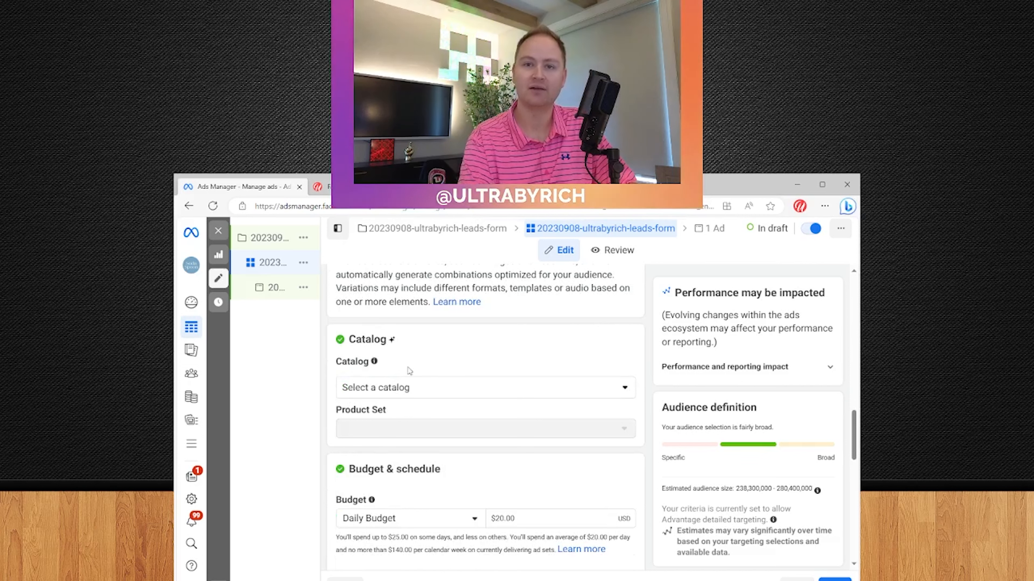
scroll(408, 369, "down", 3)
Try $30 and $20 daily budget amounts while checking the resulting weekly spending cap
left_click(577, 382)
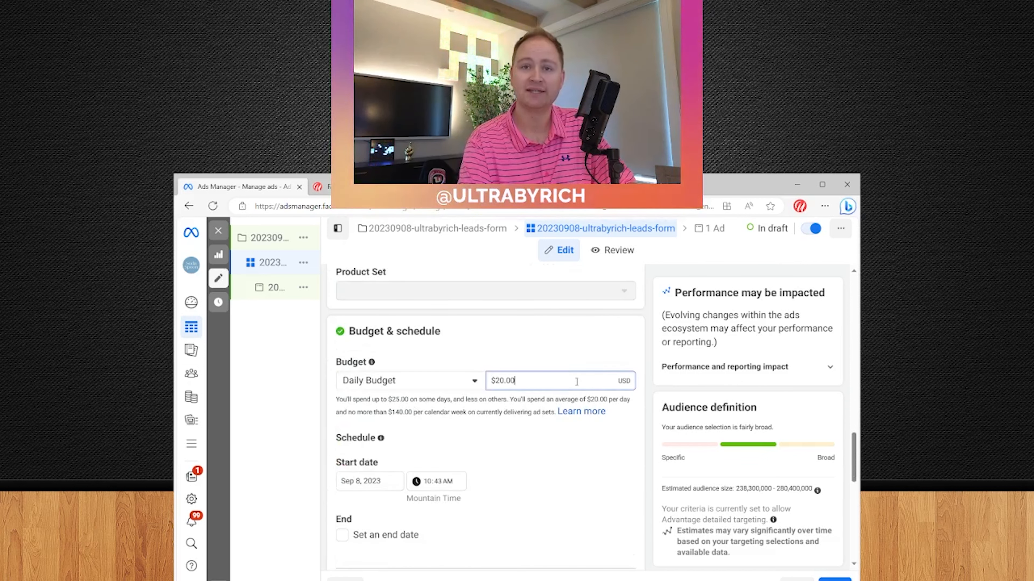
key("ctrl+a")
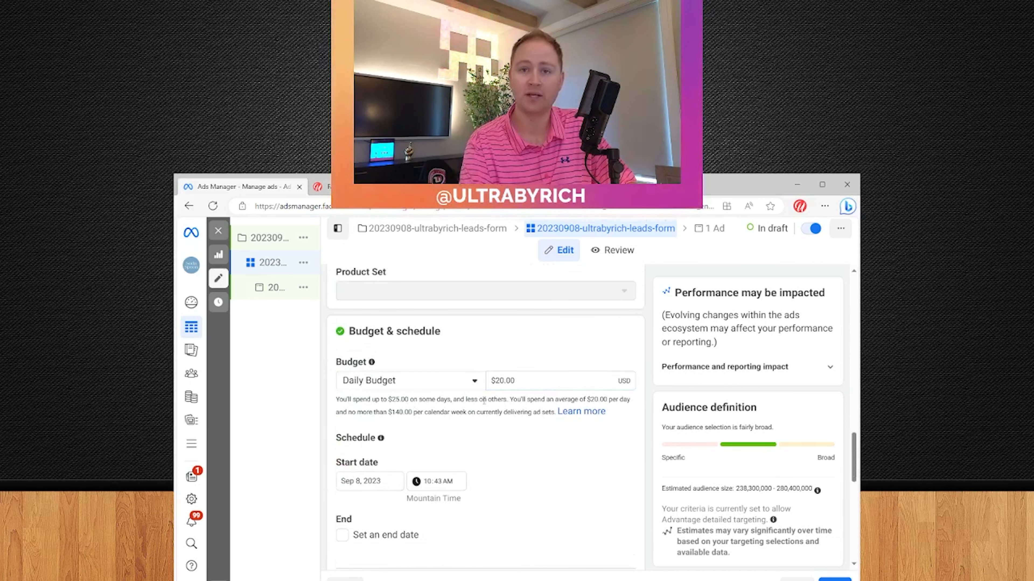
double_click(400, 412)
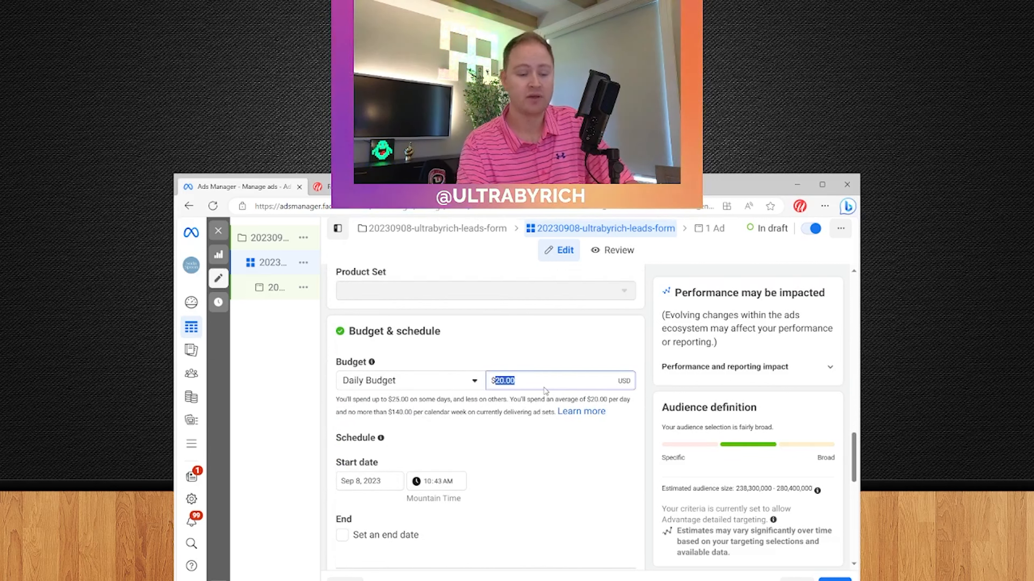
type("30")
left_click(481, 410)
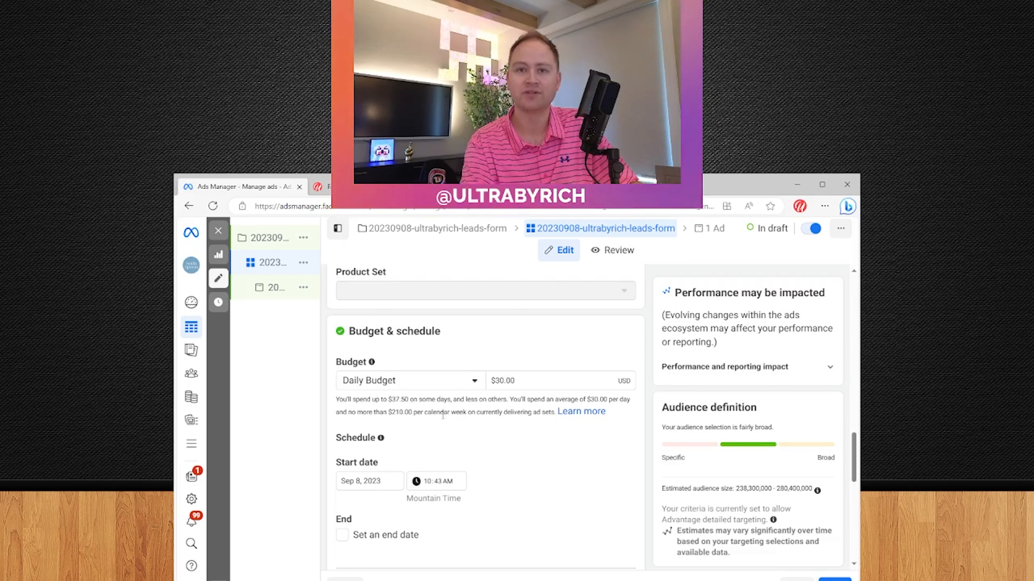
double_click(401, 413)
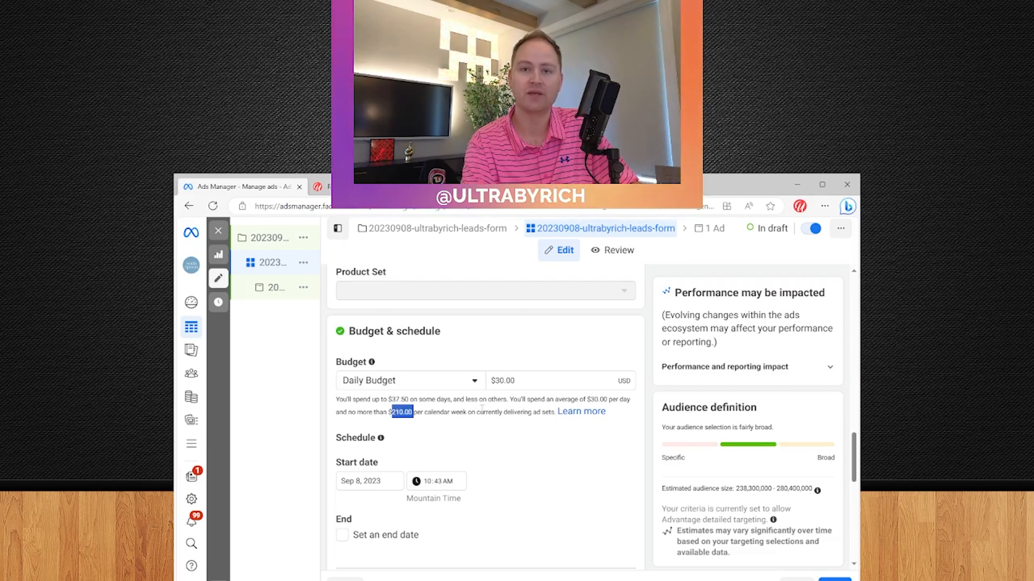
double_click(548, 384)
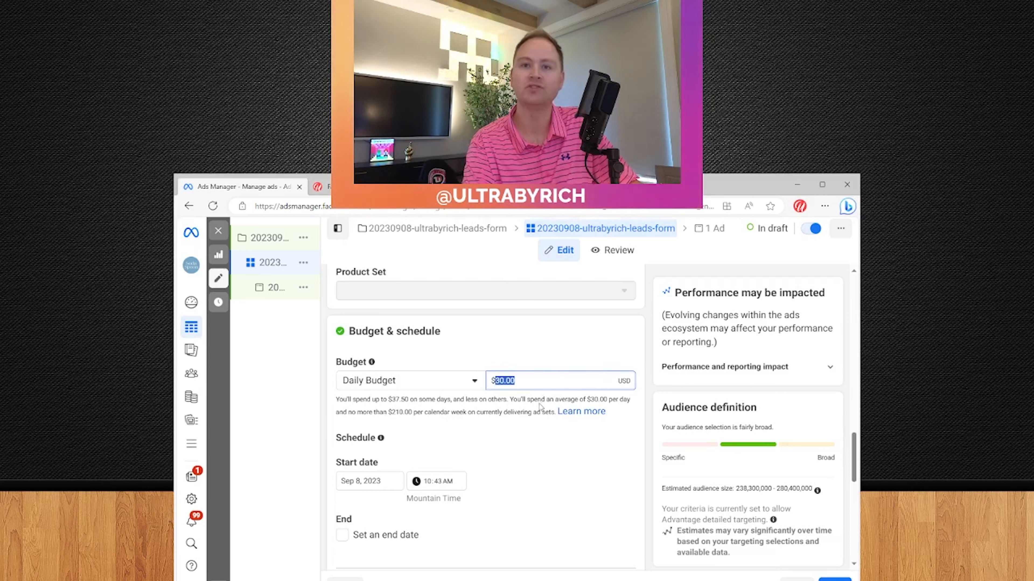
type("20")
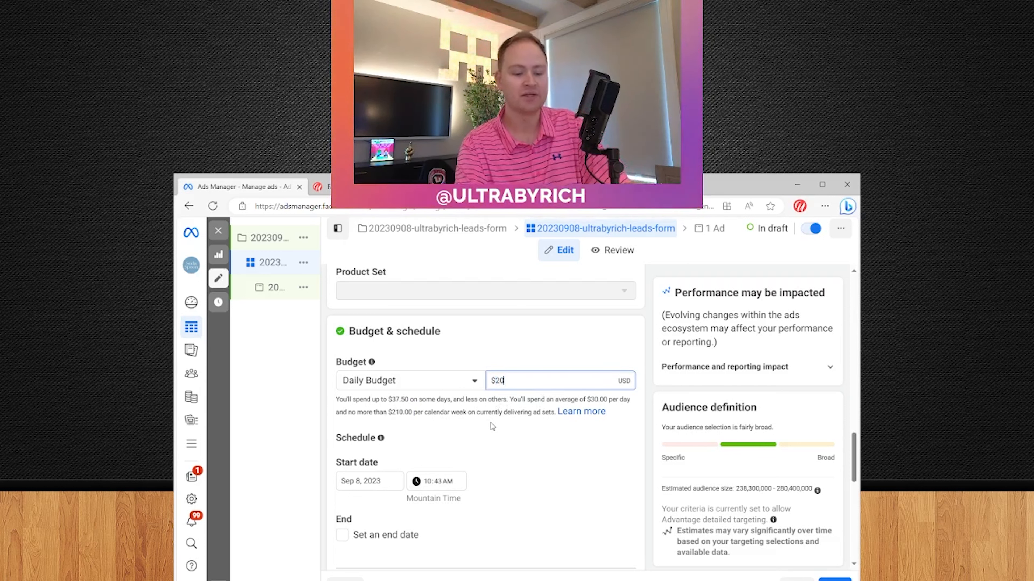
left_click(457, 440)
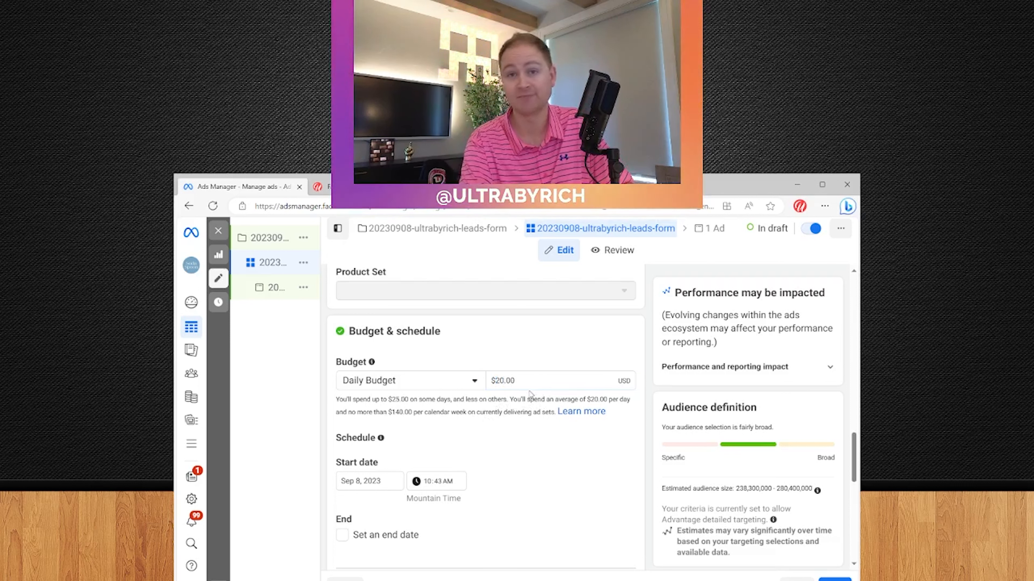
double_click(525, 382)
type("30")
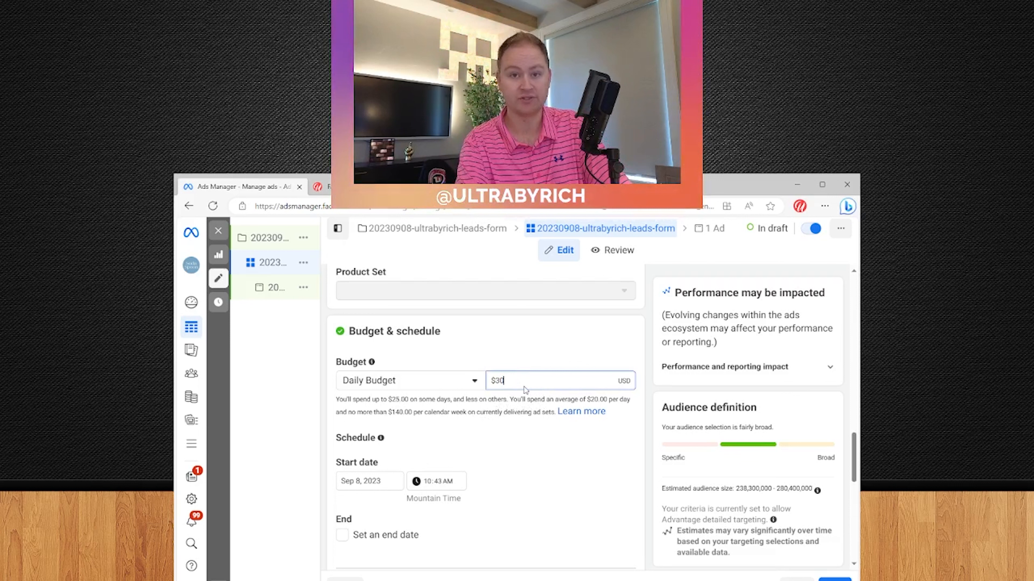
left_click(509, 412)
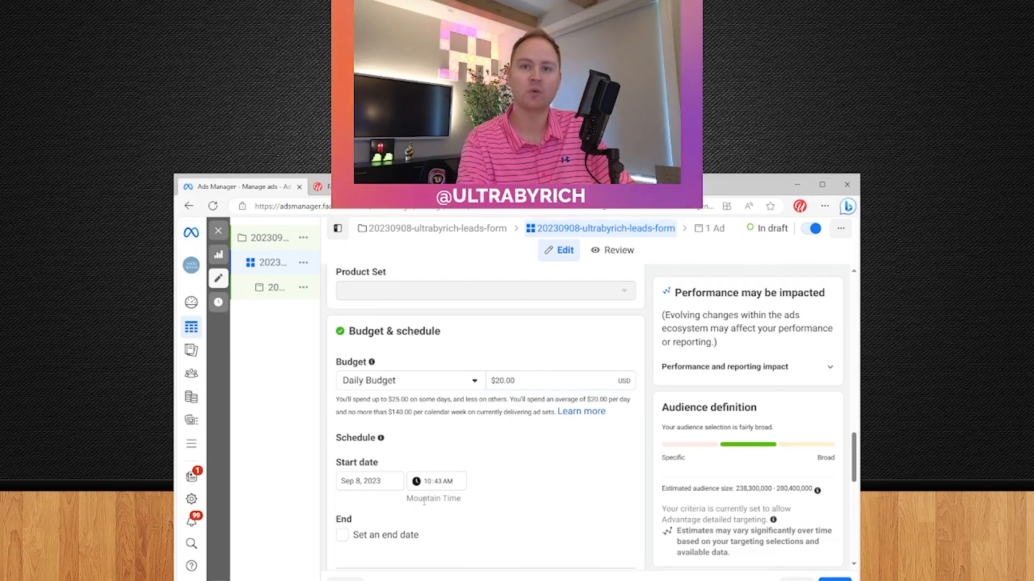
Set the ad set start to Sep 9, 2023 at 12:00 AM and reveal the scheduling options
left_click(369, 481)
left_click(448, 395)
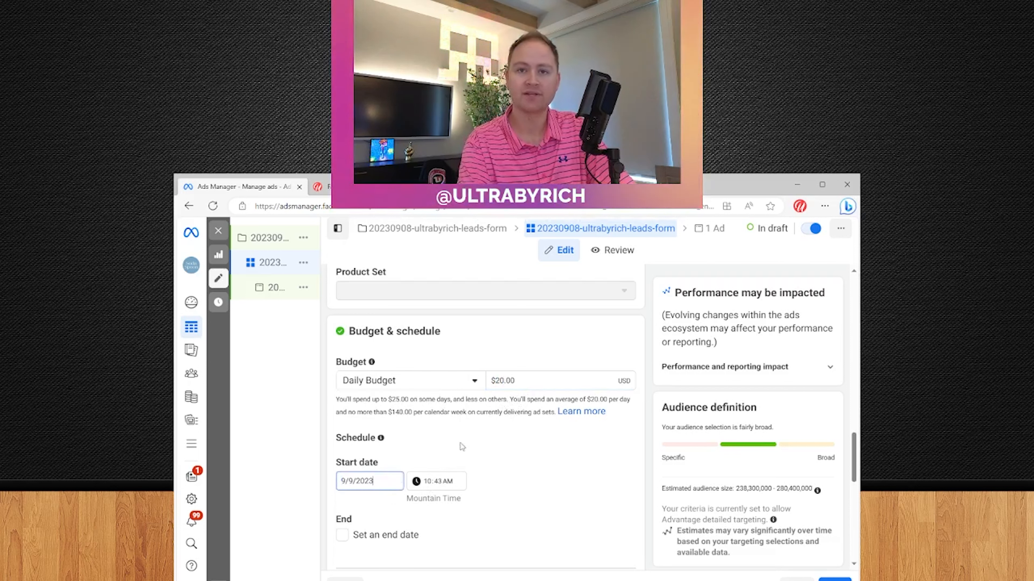
left_click(447, 485)
left_click(507, 486)
scroll(520, 481, "down", 3)
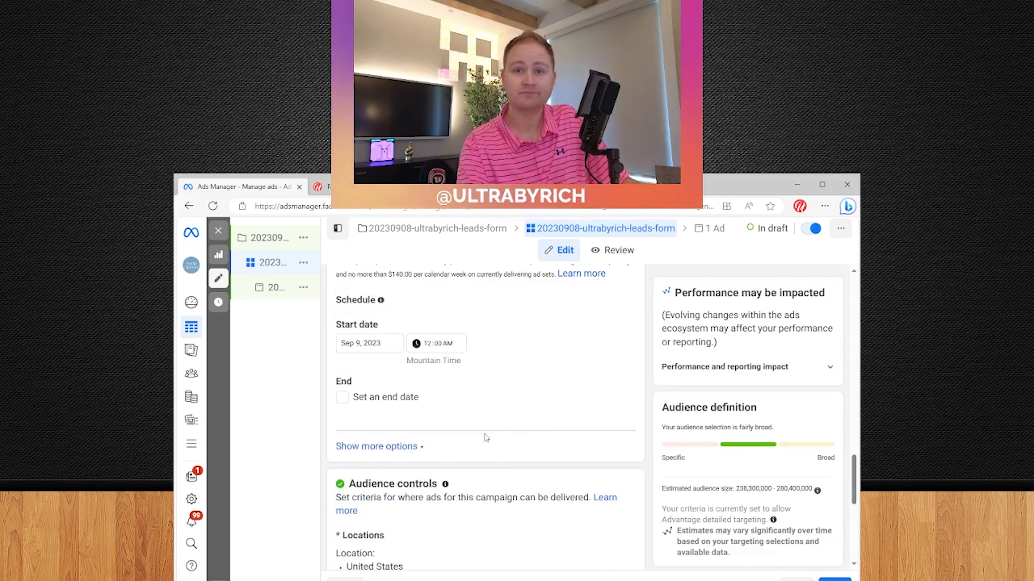
left_click(378, 446)
scroll(389, 458, "down", 3)
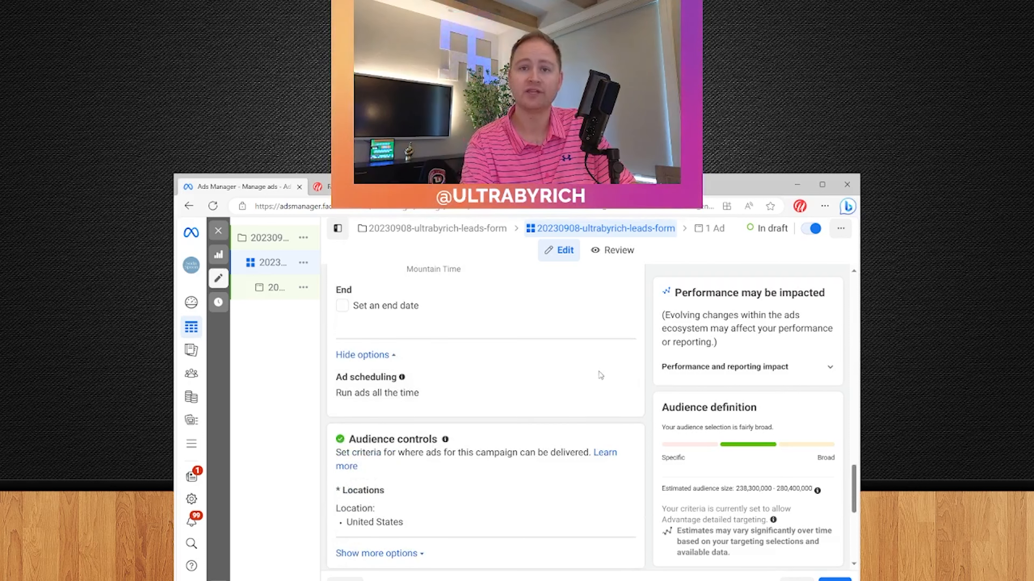
scroll(430, 454, "down", 1)
scroll(430, 454, "down", 1)
scroll(387, 501, "down", 3)
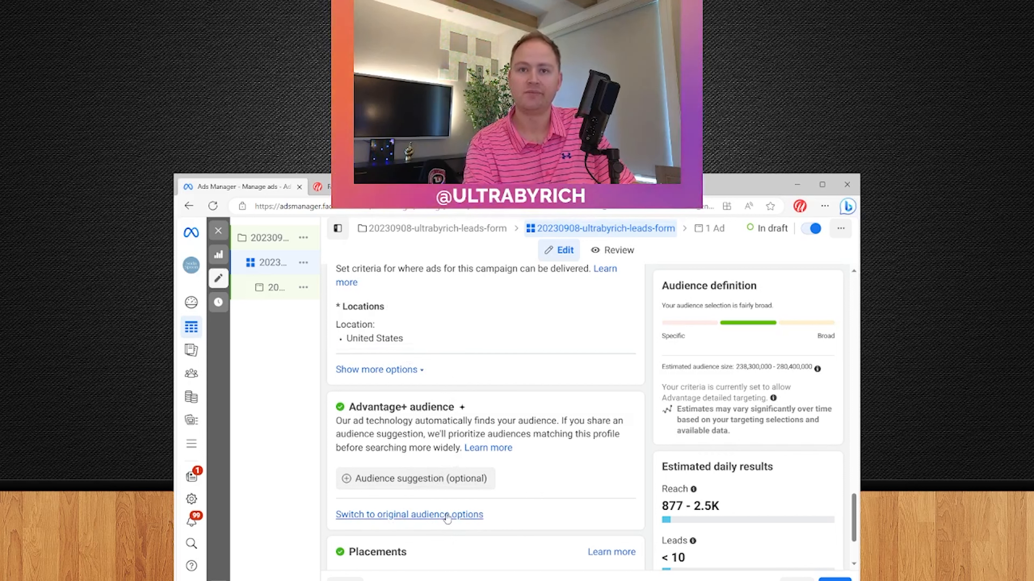
Target Draper, Utah instead of the United States, then search for a Millcreek, Utah street address
left_click(479, 516)
scroll(513, 435, "down", 5)
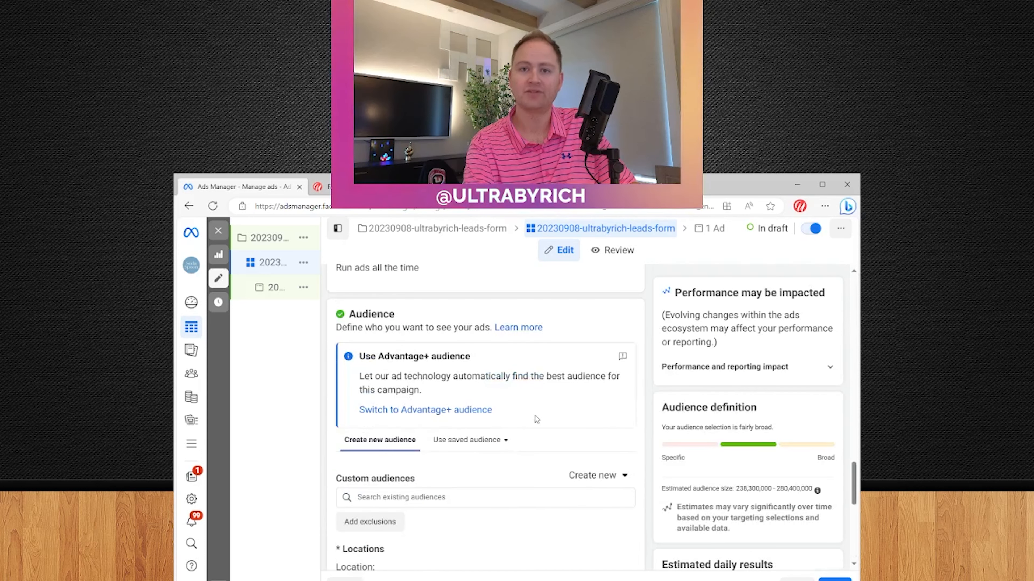
scroll(512, 432, "down", 1)
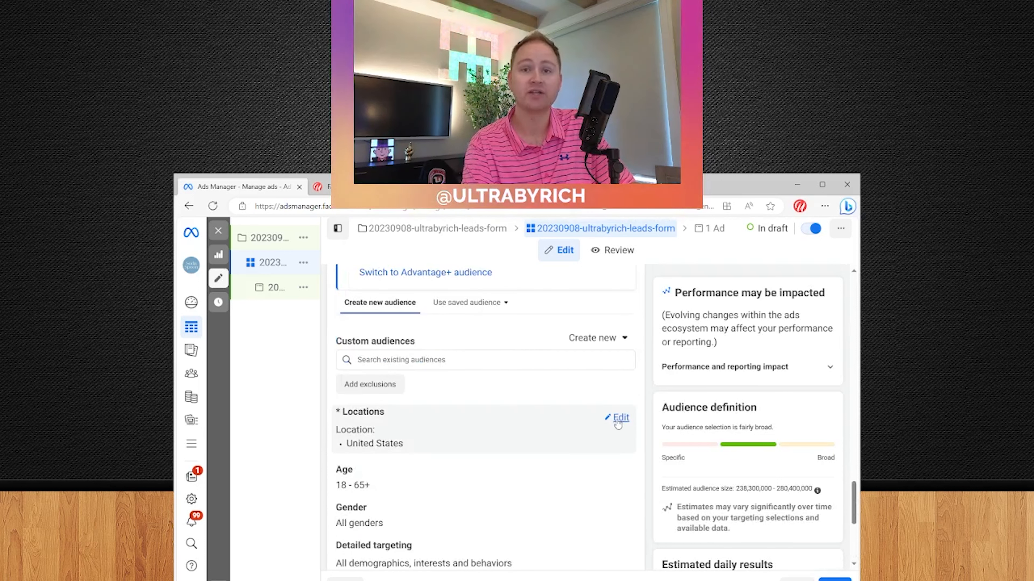
left_click(618, 418)
left_click(480, 500)
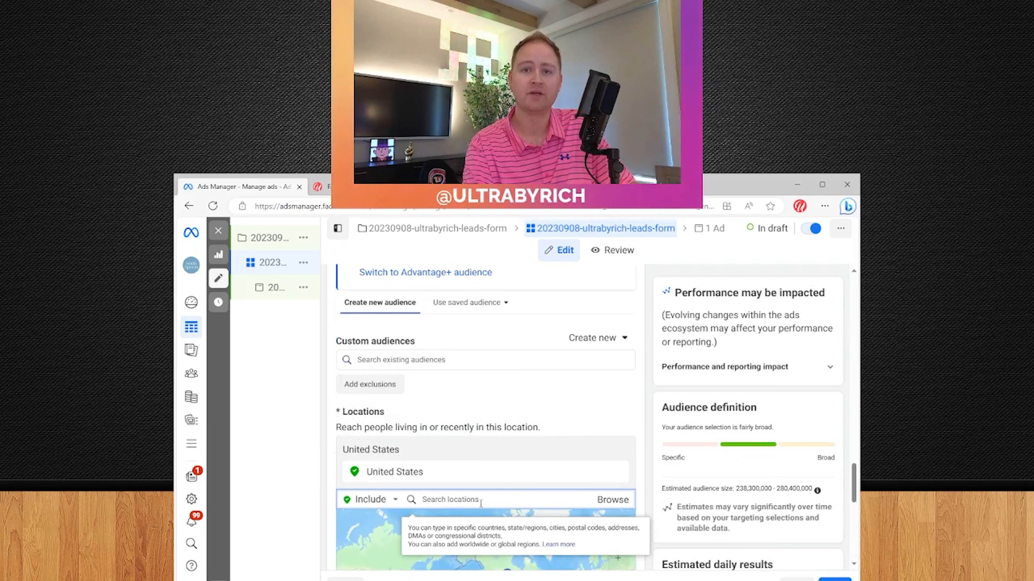
type("draper")
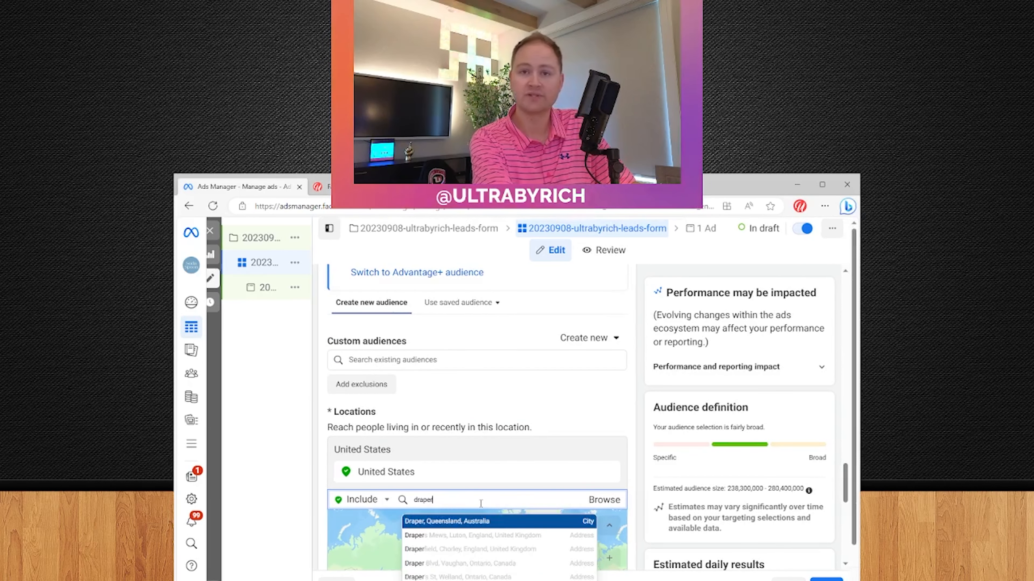
type(" utah")
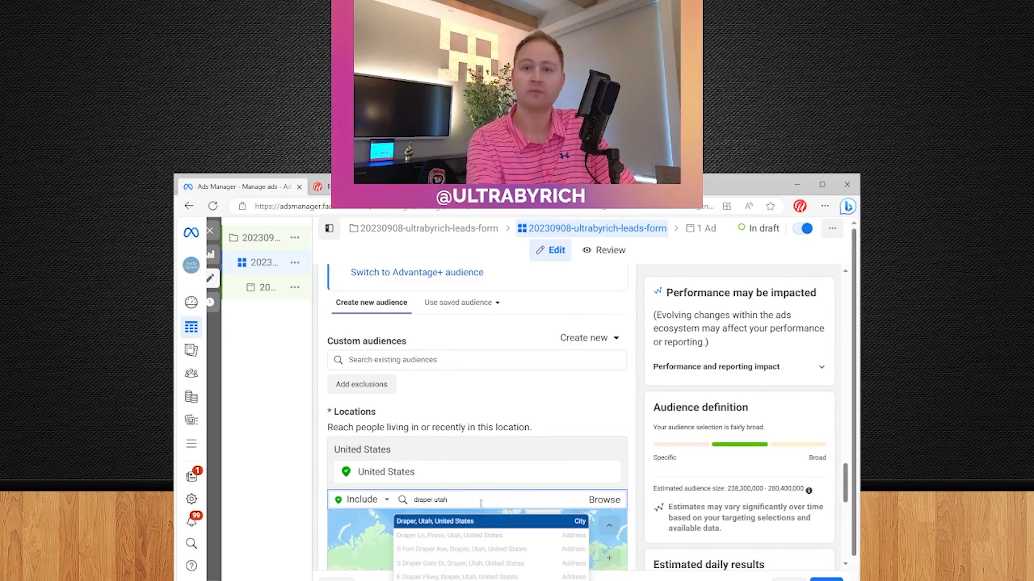
left_click(487, 521)
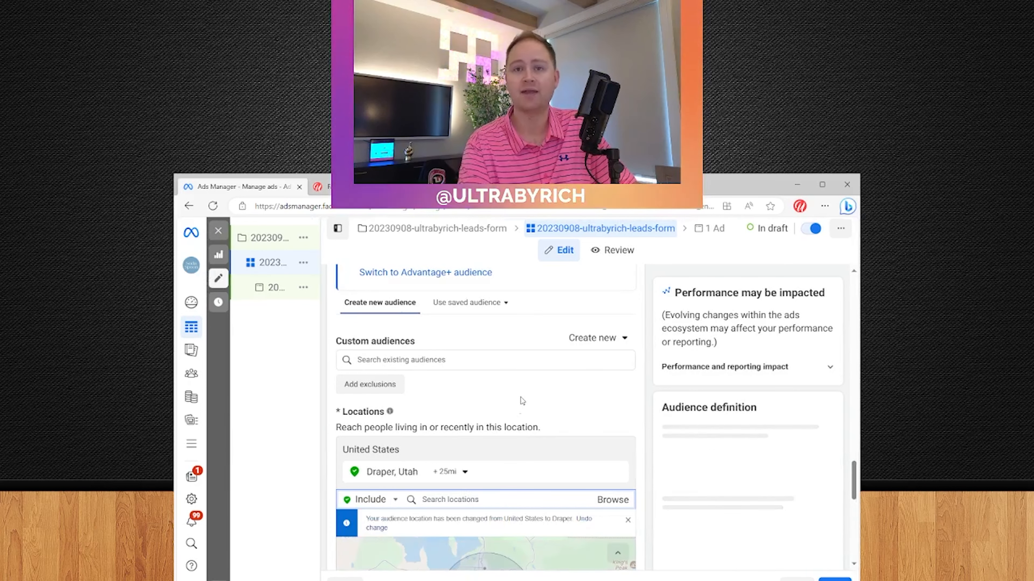
scroll(644, 383, "down", 1)
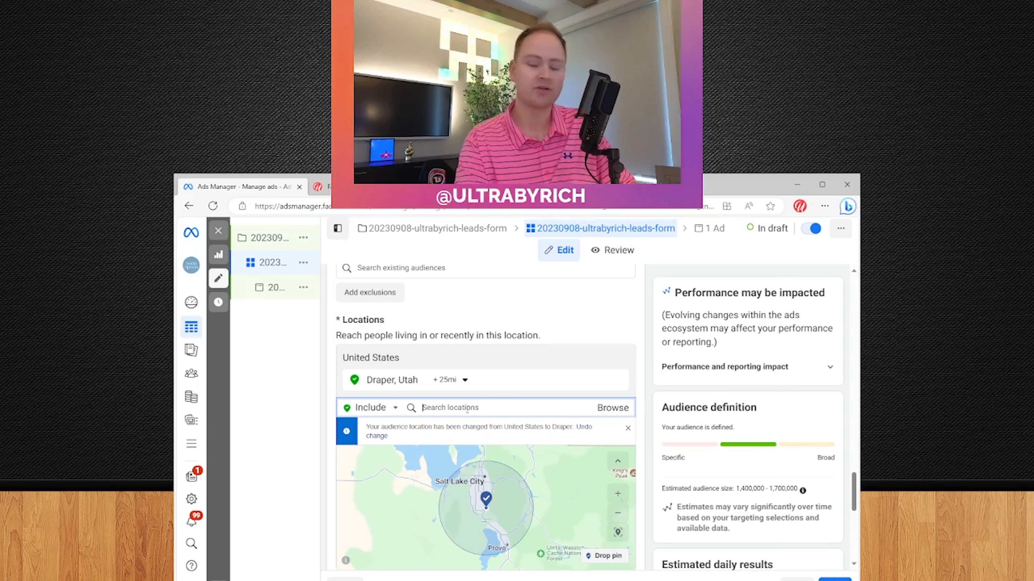
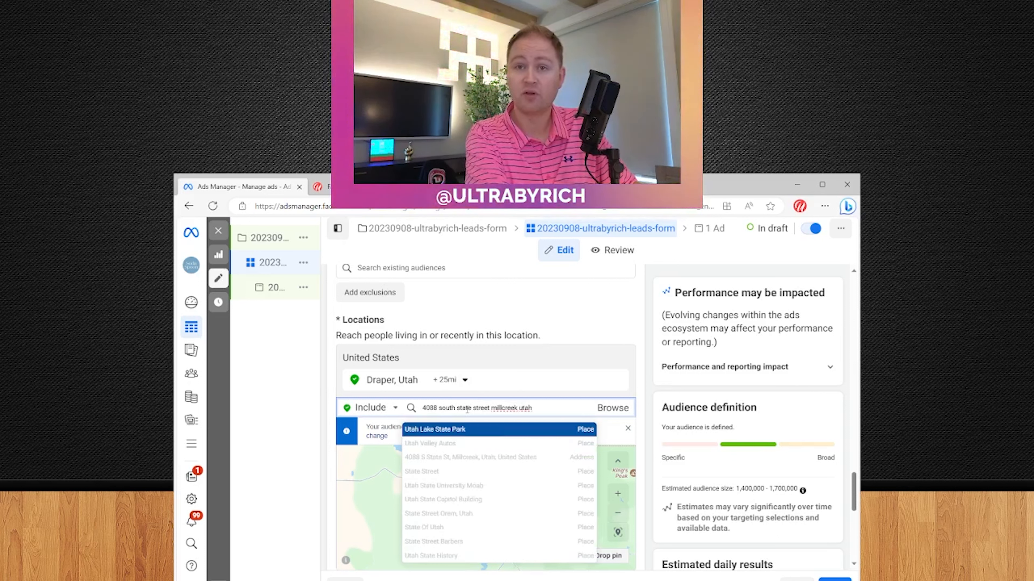
Add the Millcreek address as a location with a 25-mile radius
left_click(490, 465)
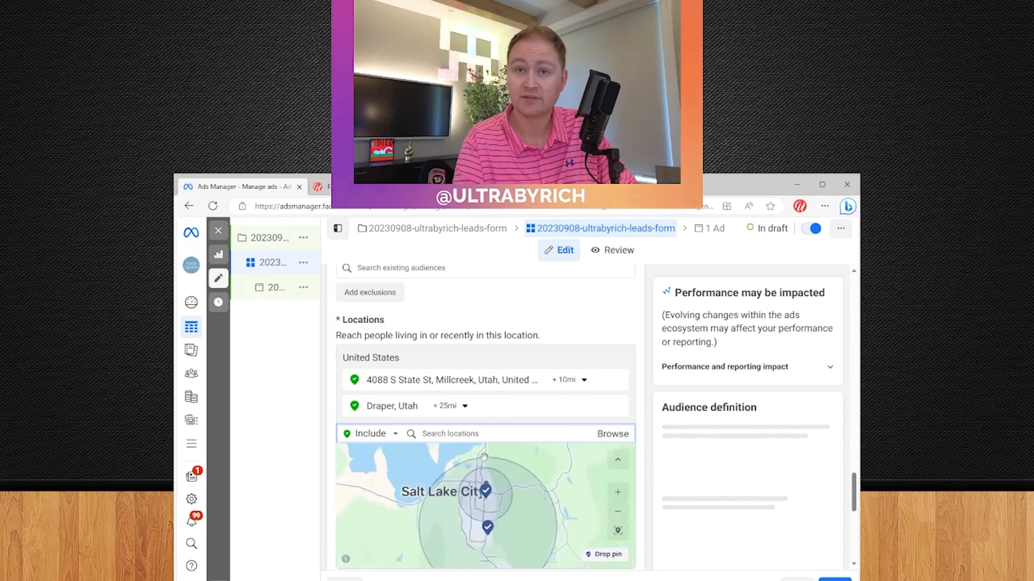
left_click(583, 381)
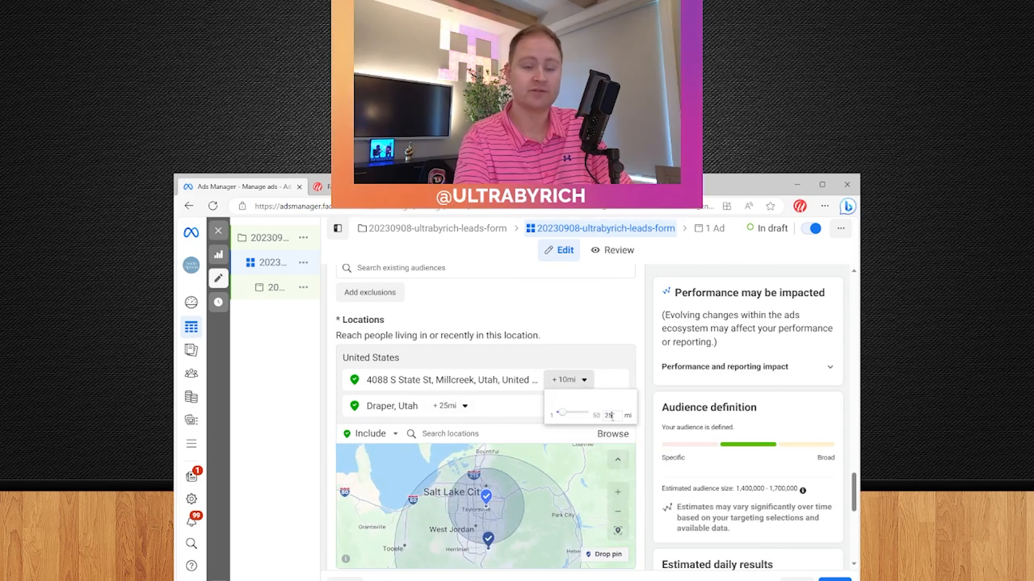
type("25")
key("Return")
Remove both Draper and Millcreek locations, then re-add Draper, Utah as the only target
left_click(618, 406)
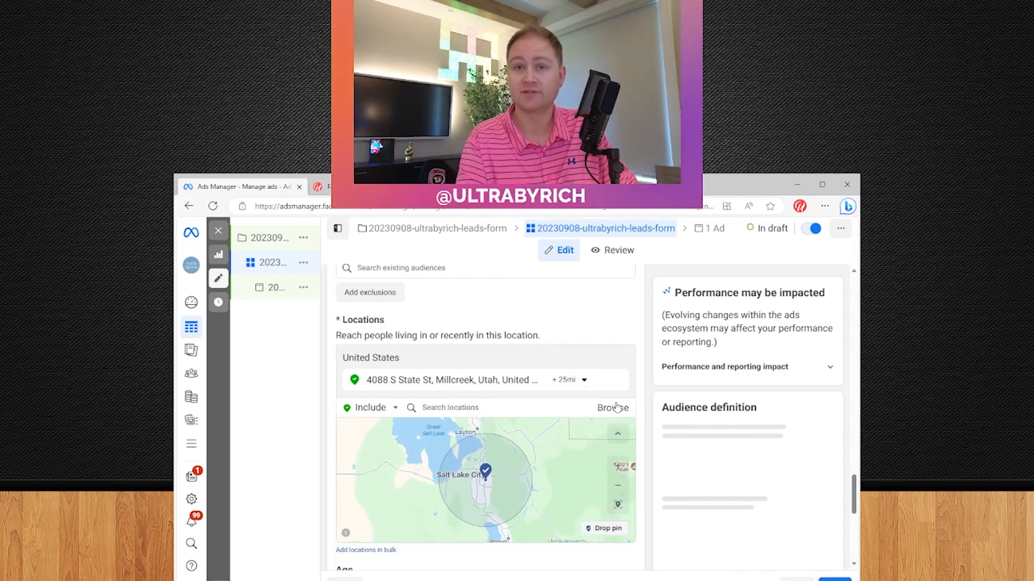
mouse_move(625, 386)
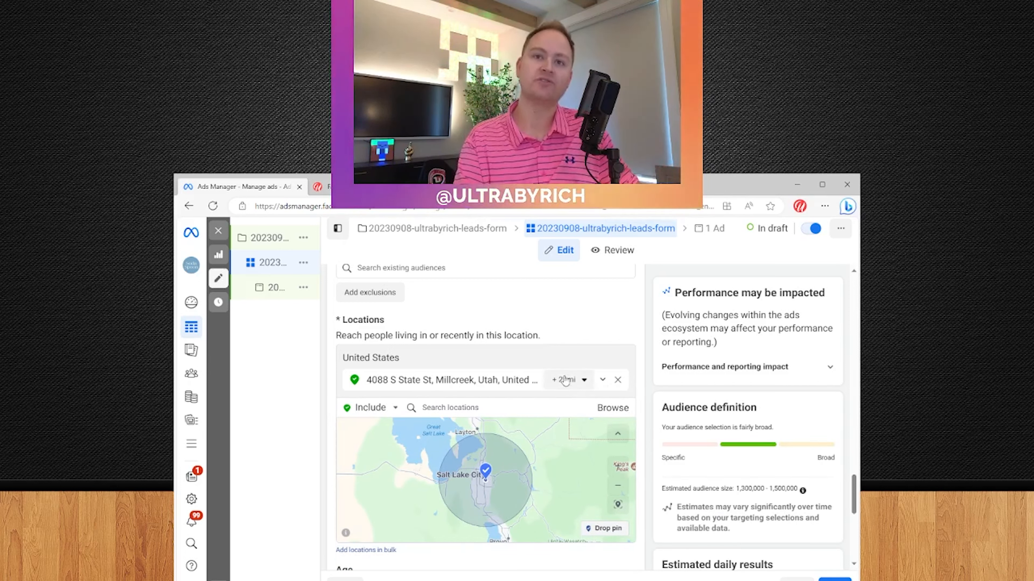
left_click(617, 379)
left_click(469, 406)
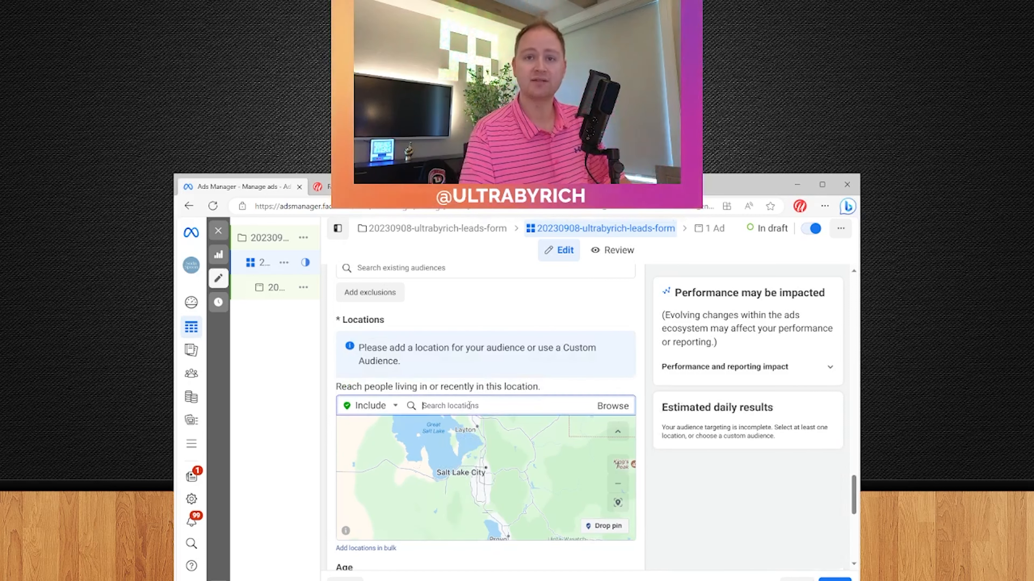
type("draper utah")
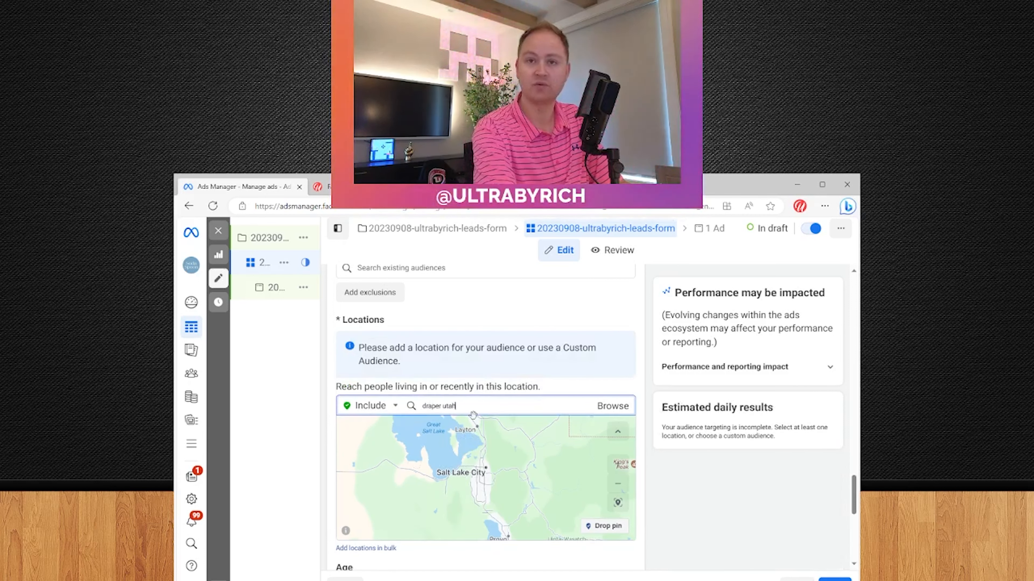
left_click(521, 429)
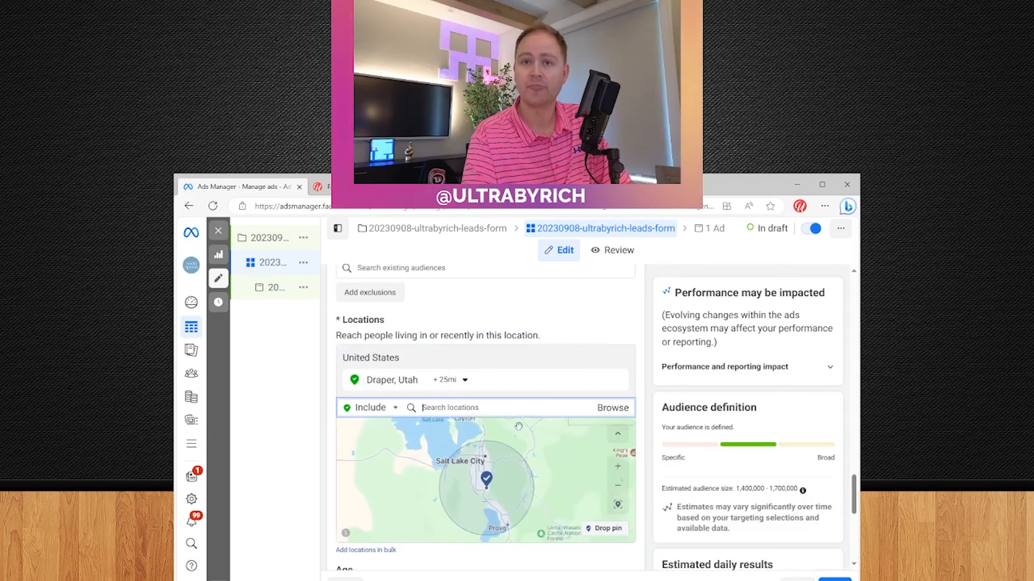
scroll(616, 344, "down", 1)
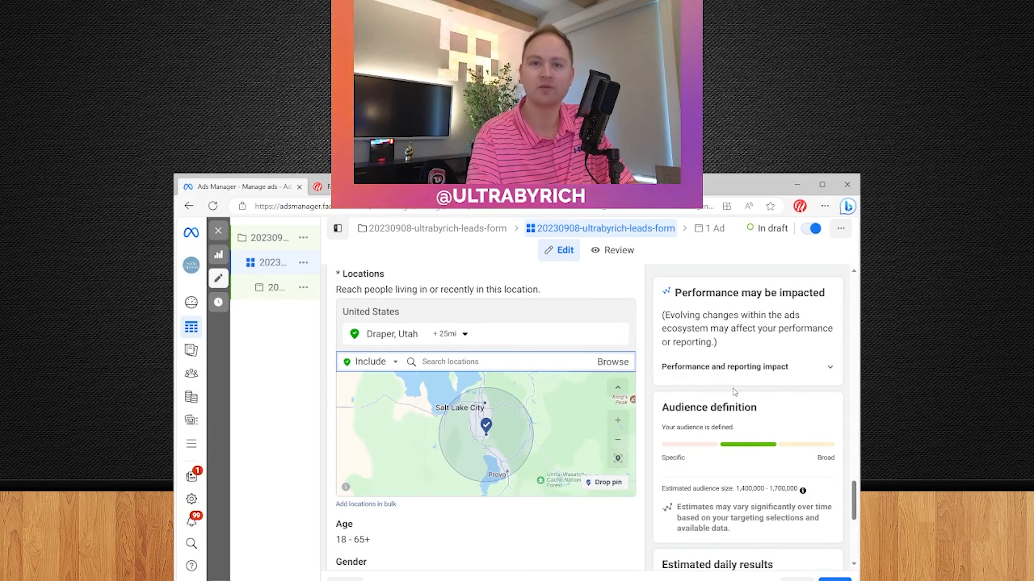
double_click(750, 488)
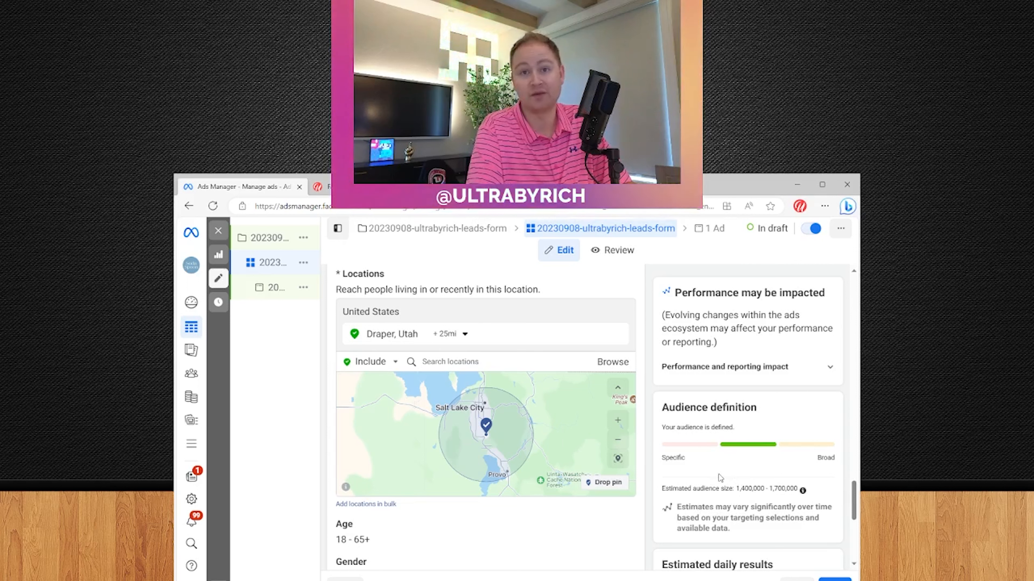
scroll(719, 481, "down", 1)
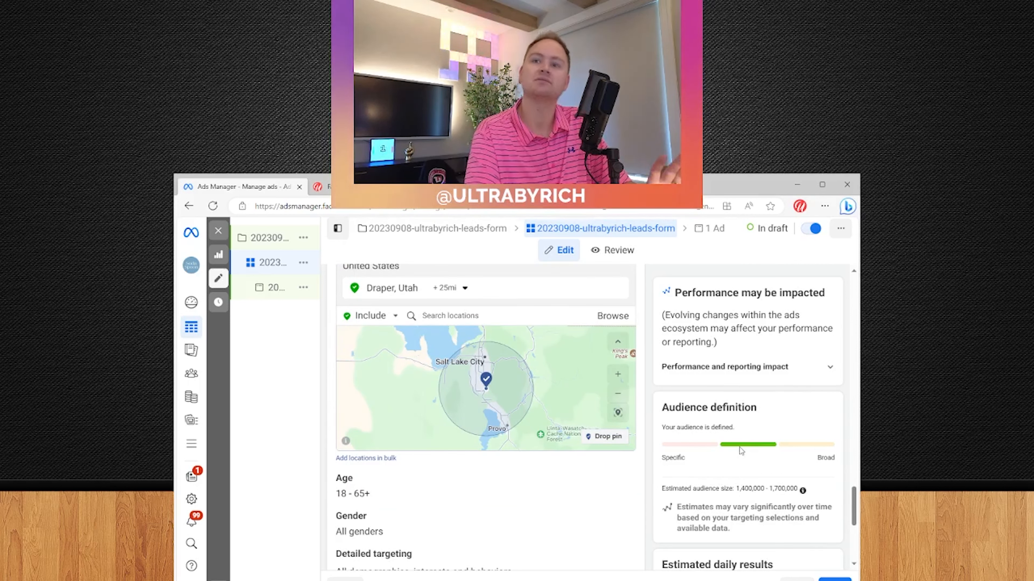
scroll(704, 460, "up", 2)
scroll(704, 459, "up", 1)
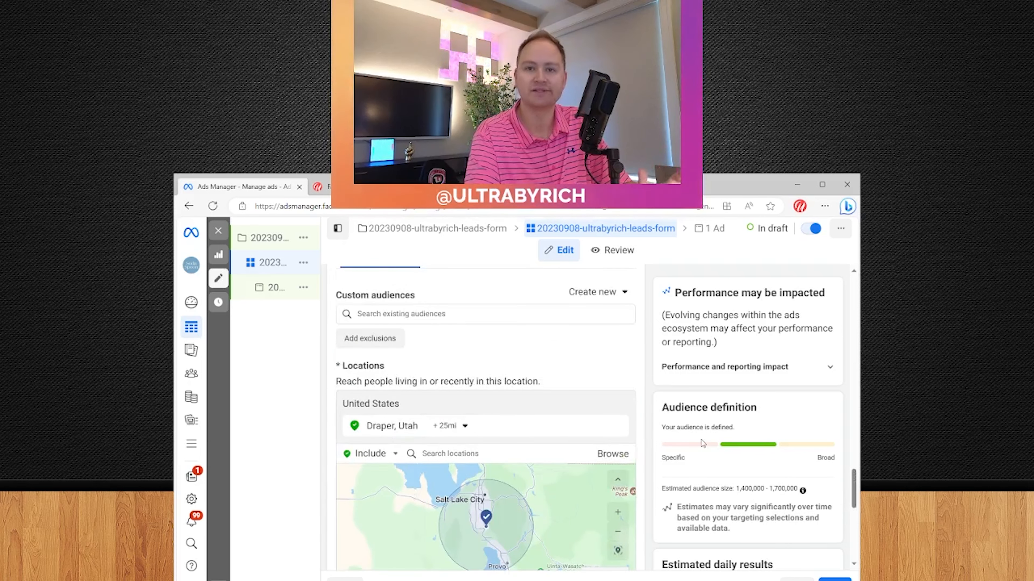
scroll(703, 443, "down", 1)
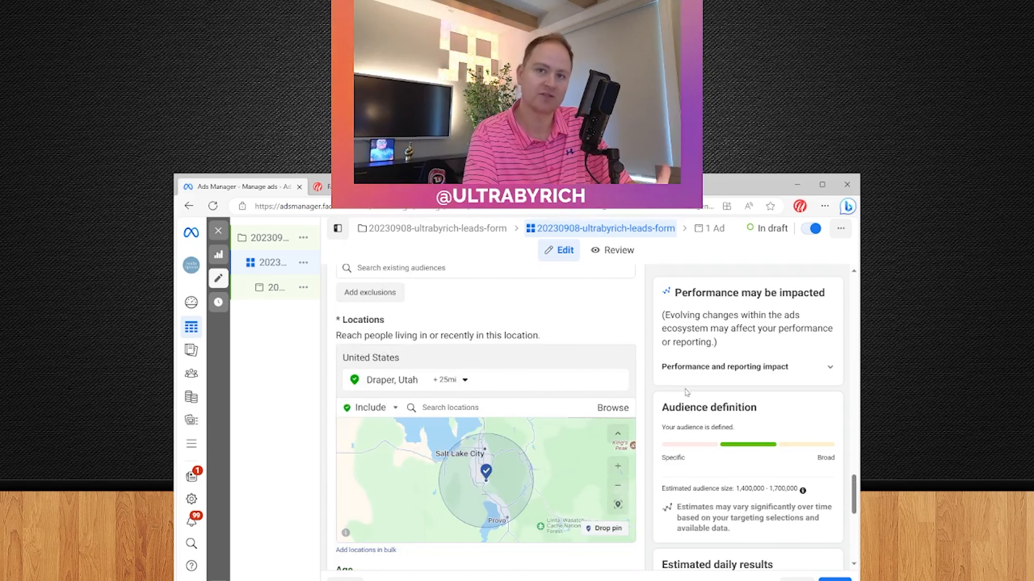
scroll(479, 471, "down", 3)
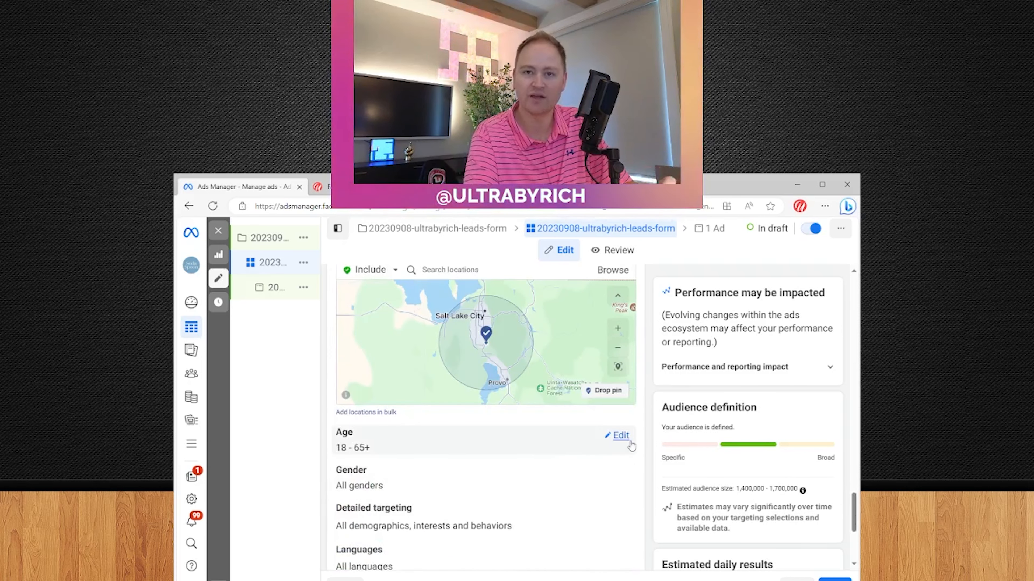
Edit the audience Age setting to a minimum of 25 and a maximum of 64
left_click(622, 437)
left_click(368, 449)
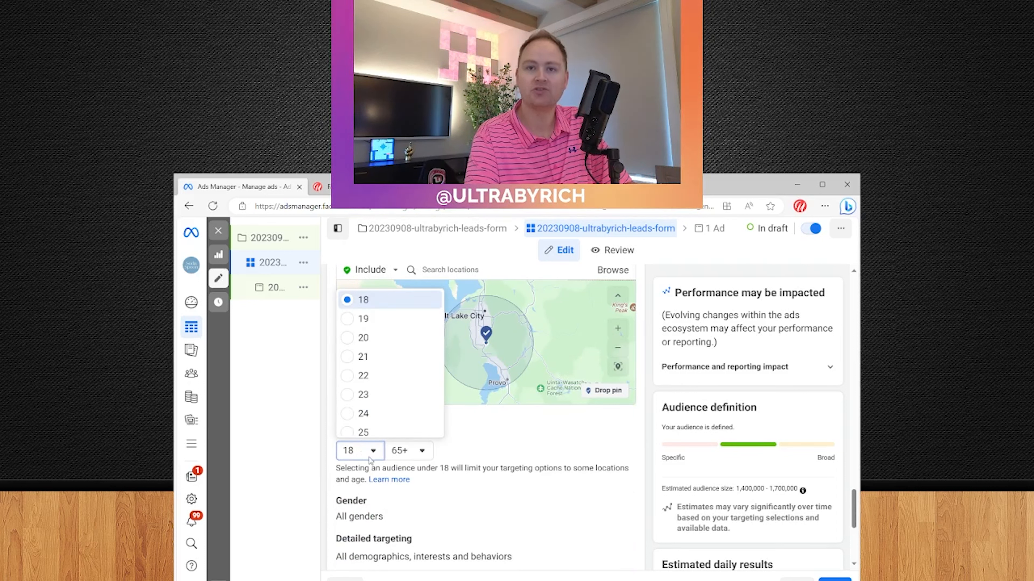
left_click(376, 429)
left_click(418, 454)
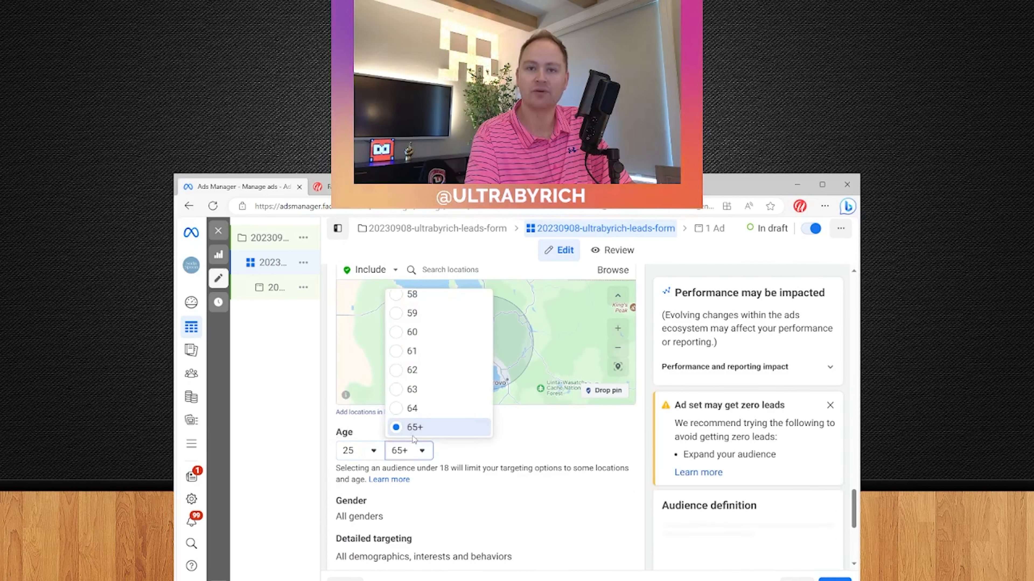
left_click(403, 409)
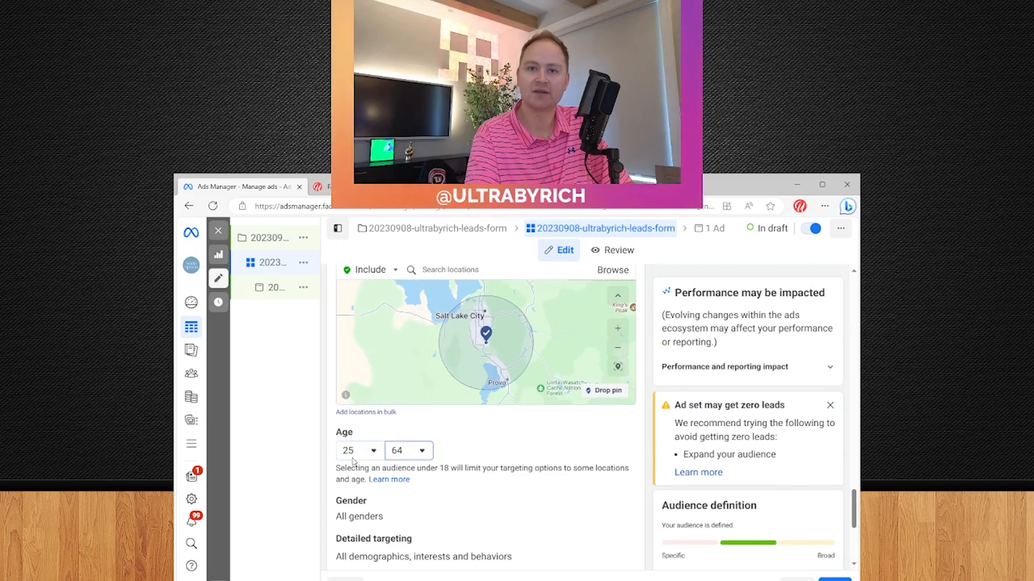
scroll(591, 448, "down", 2)
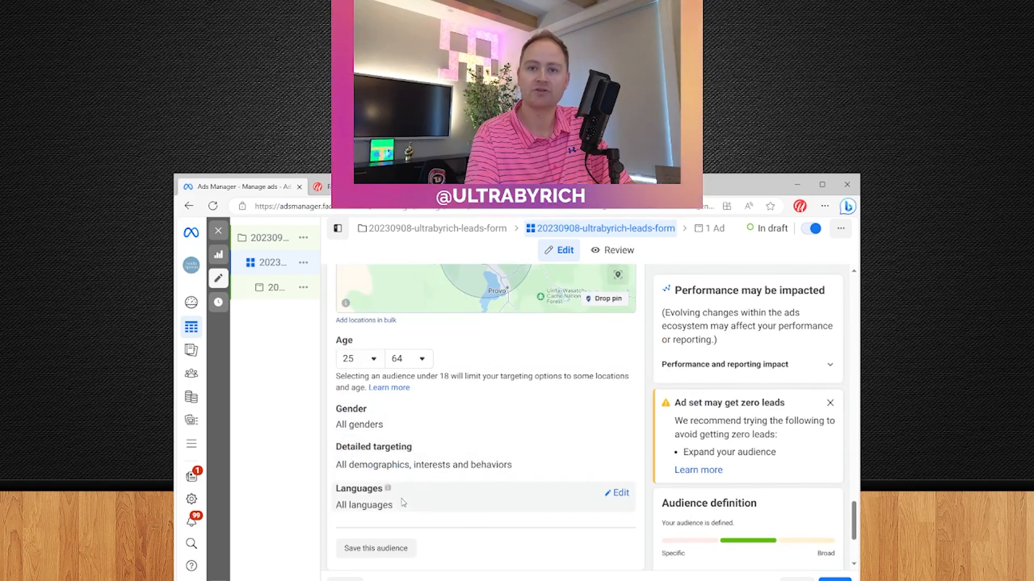
left_click(617, 493)
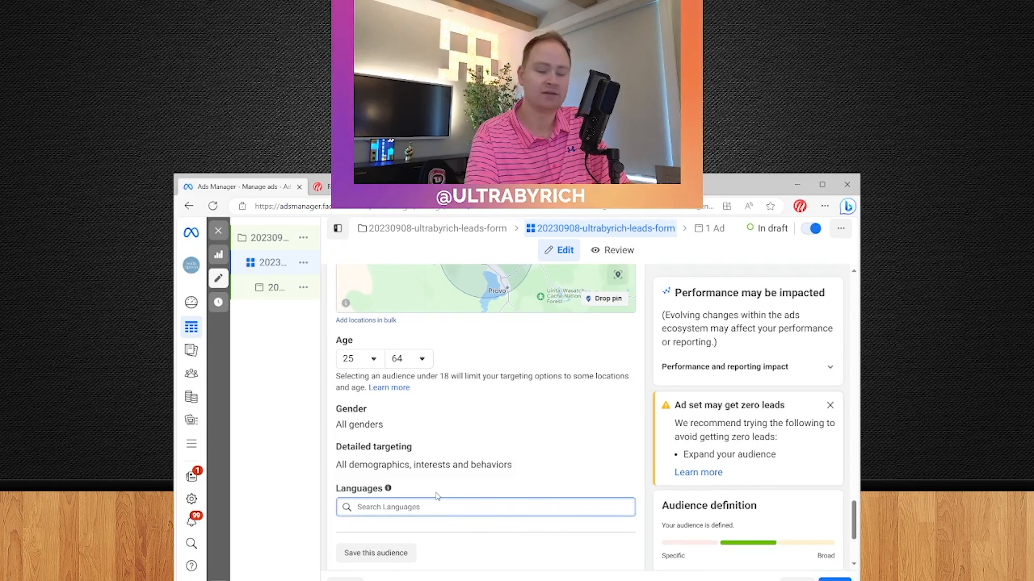
type("eng")
left_click(387, 555)
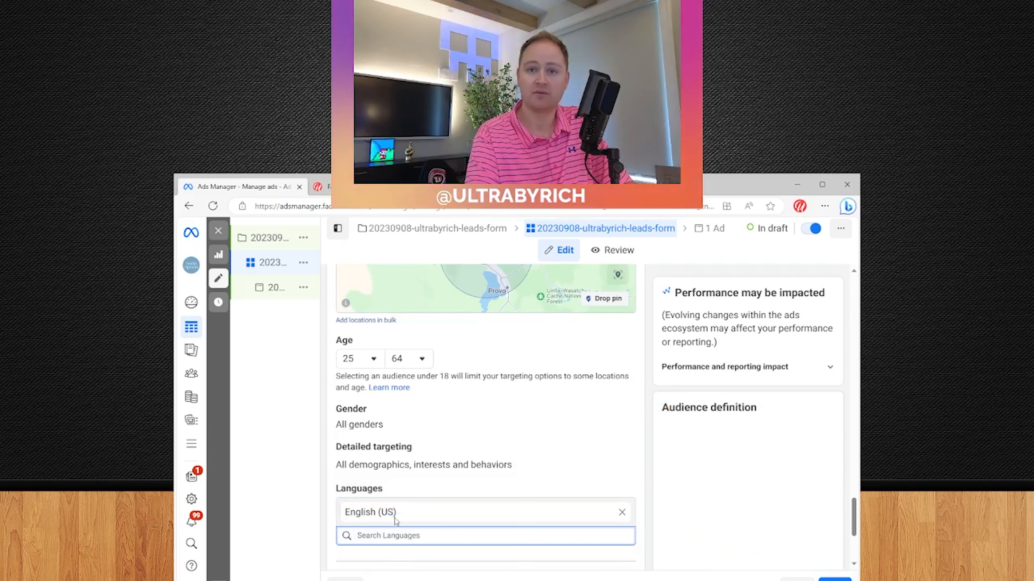
scroll(648, 476, "down", 3)
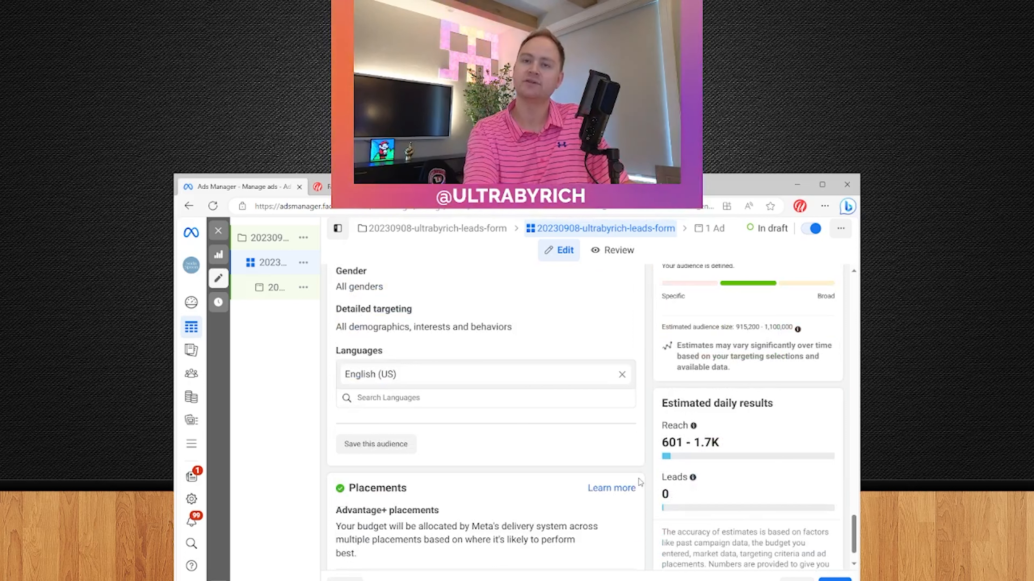
scroll(640, 482, "down", 1)
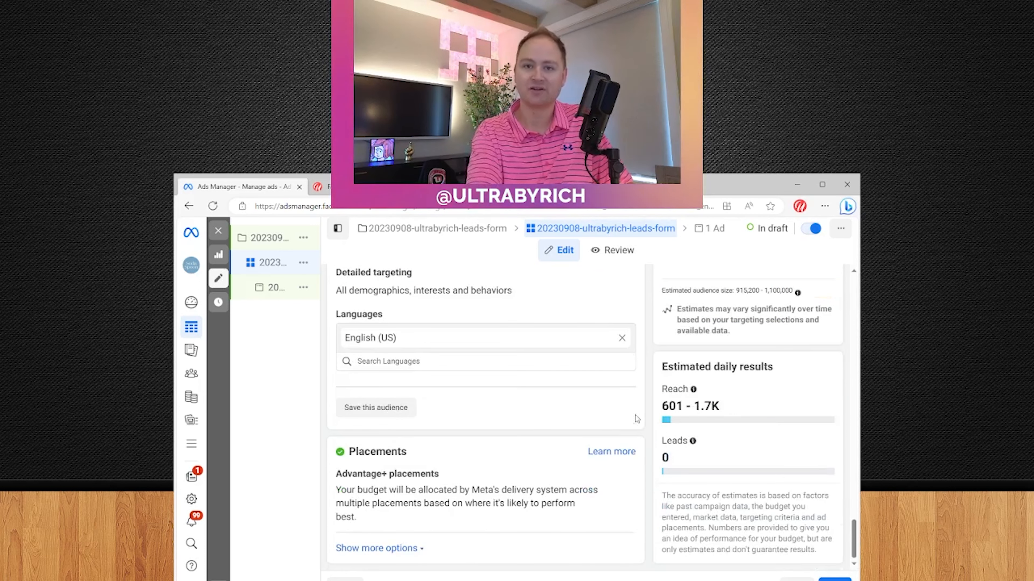
scroll(589, 381, "up", 3)
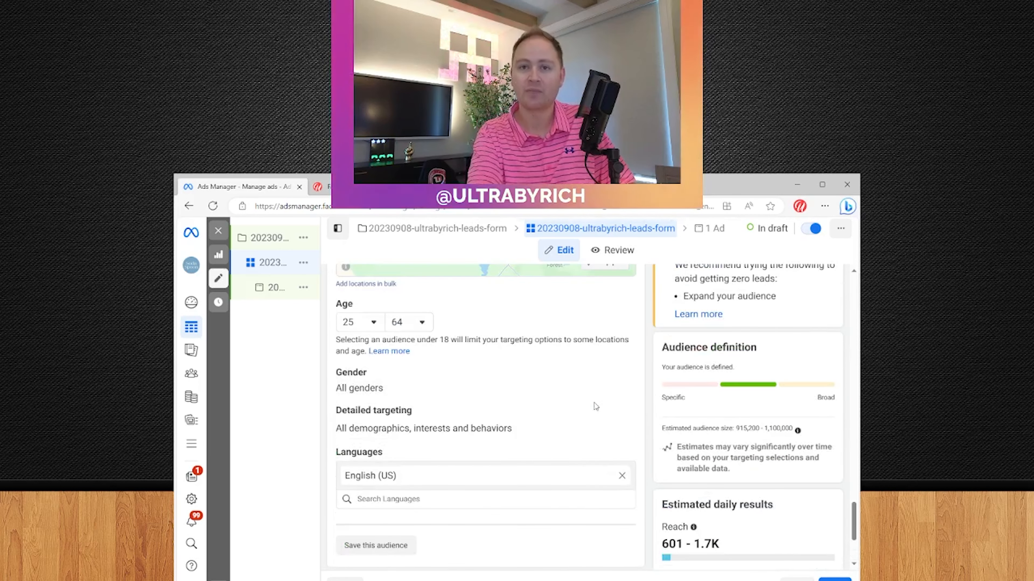
left_click_drag(736, 428, 794, 428)
left_click(750, 426)
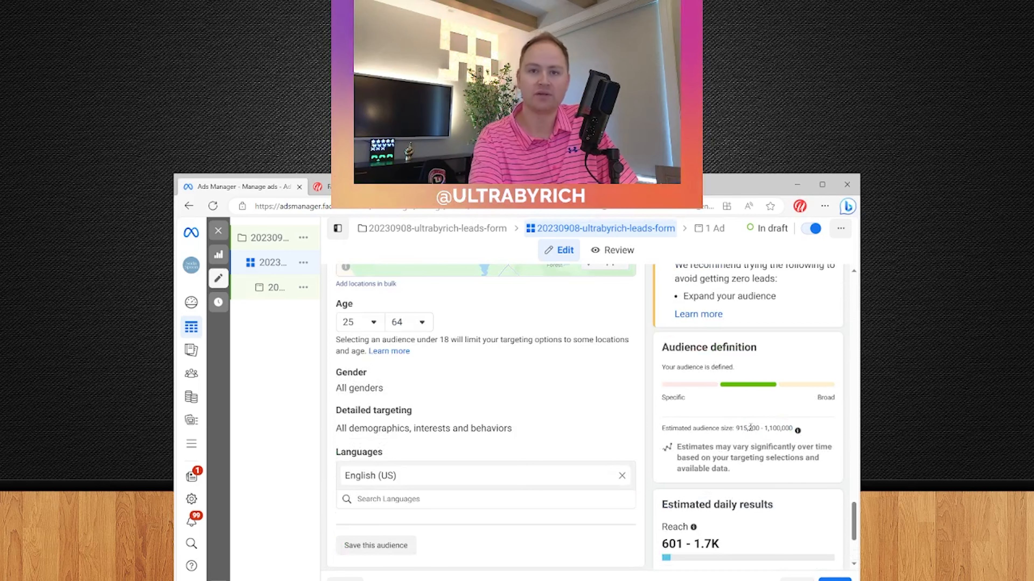
scroll(656, 443, "up", 3)
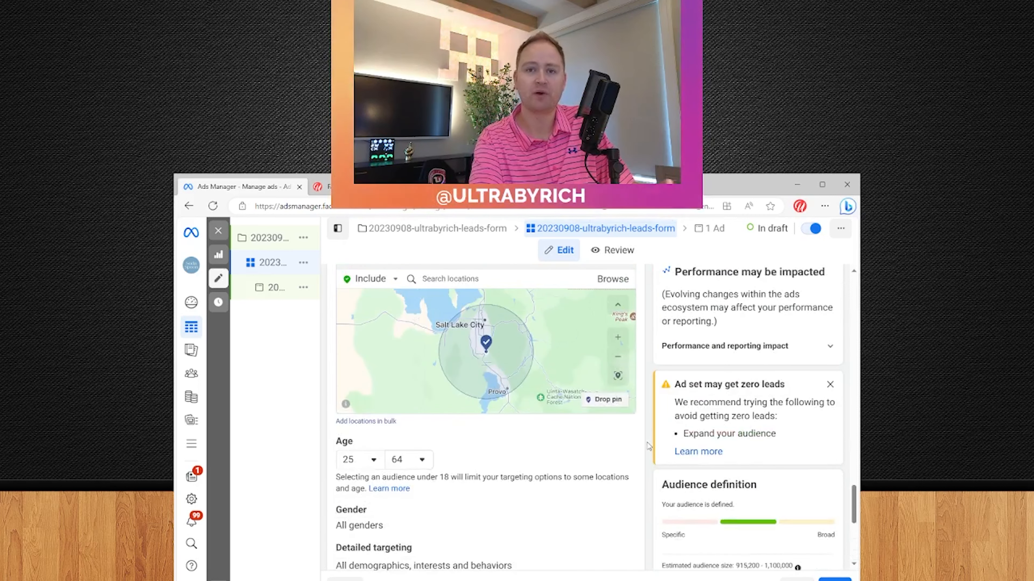
scroll(595, 474, "up", 2)
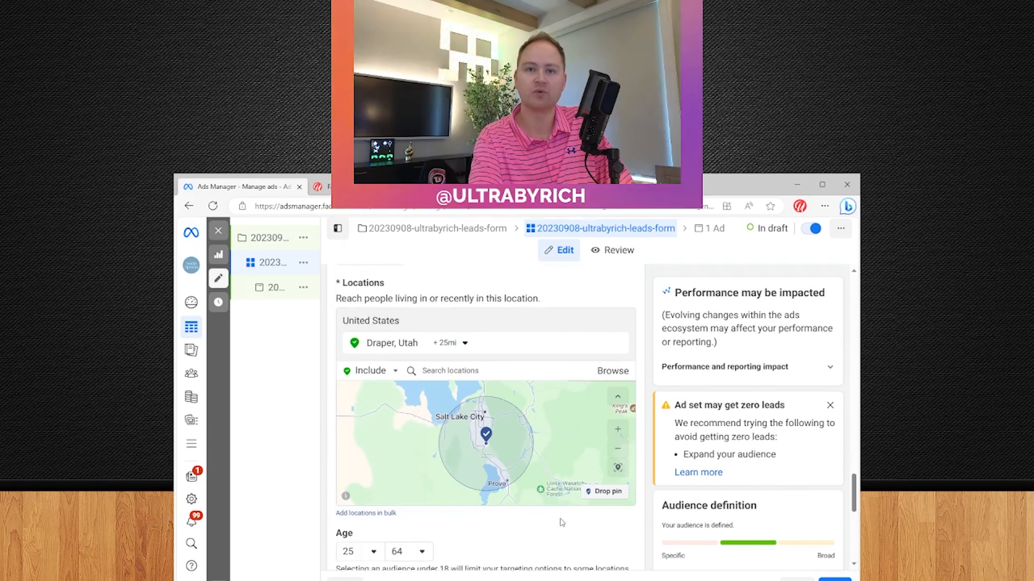
scroll(677, 452, "down", 4)
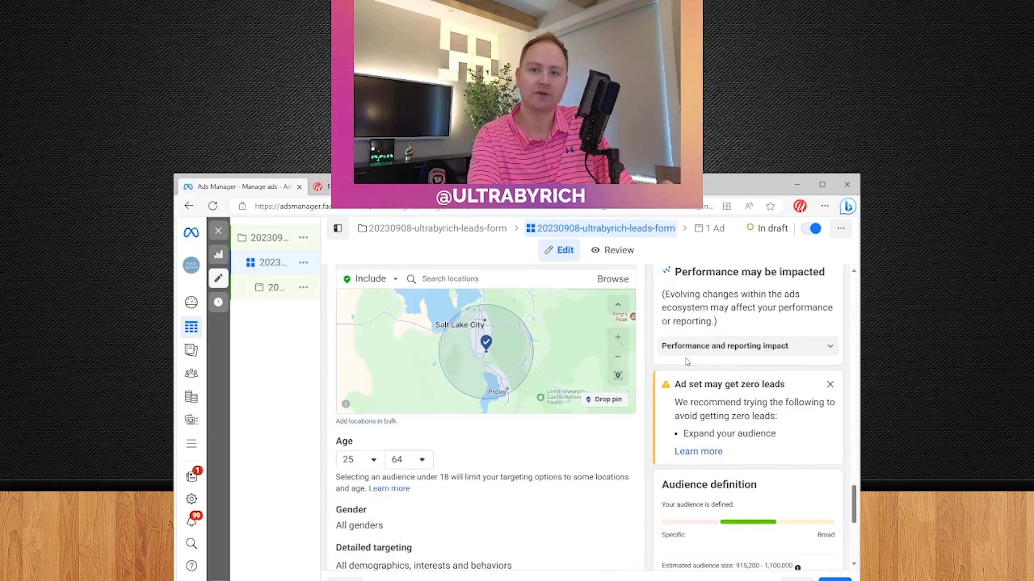
scroll(529, 484, "down", 1)
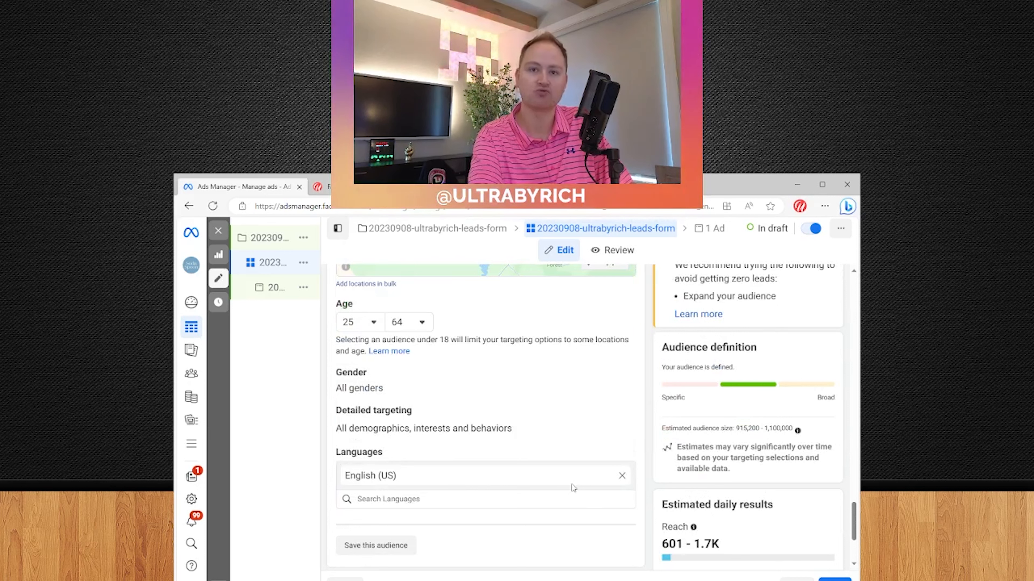
scroll(542, 473, "down", 3)
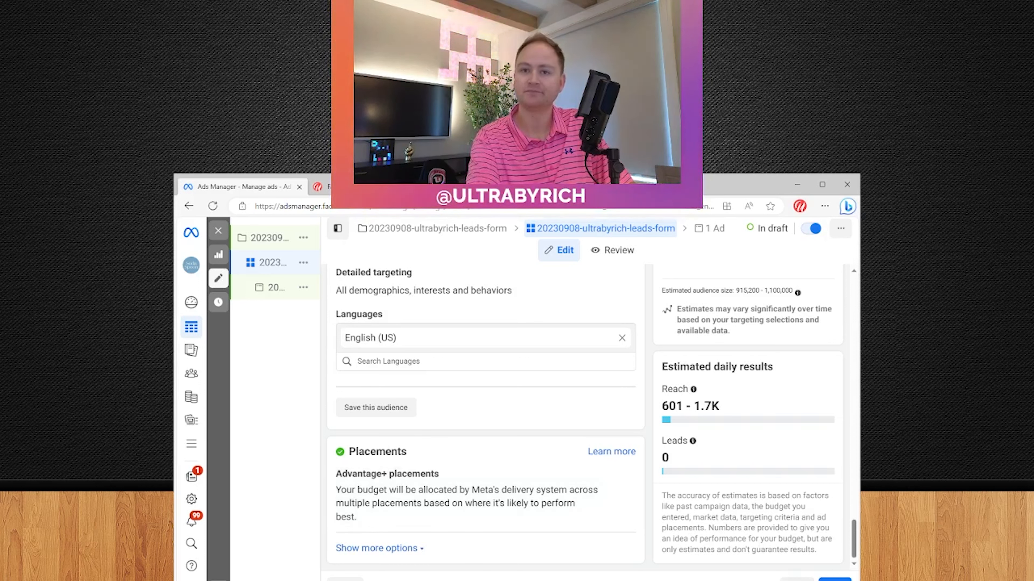
Advance to the ad level and open the Add media options under Ad creative
left_click(835, 580)
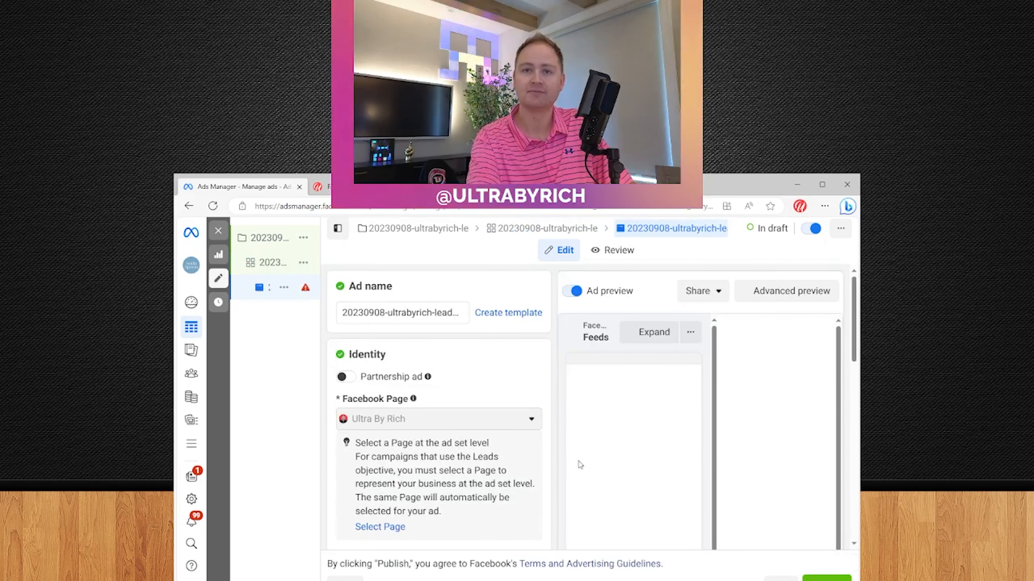
scroll(504, 357, "down", 3)
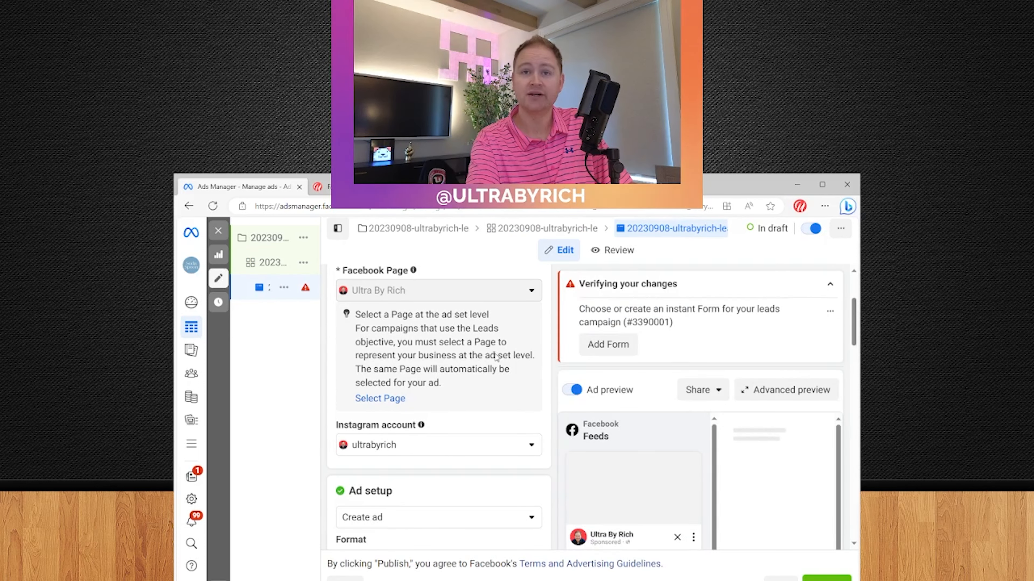
scroll(452, 429, "down", 3)
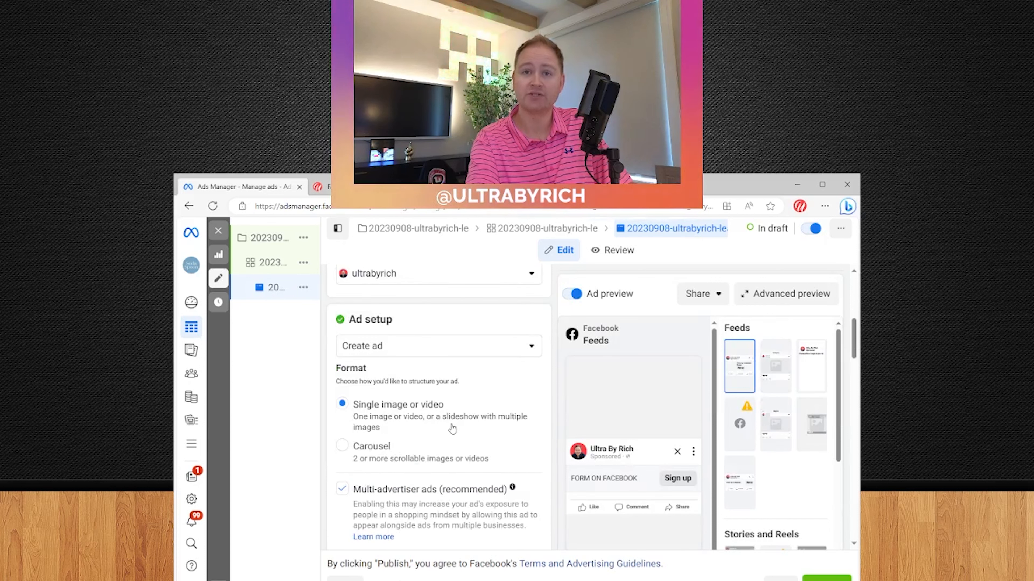
scroll(445, 422, "down", 1)
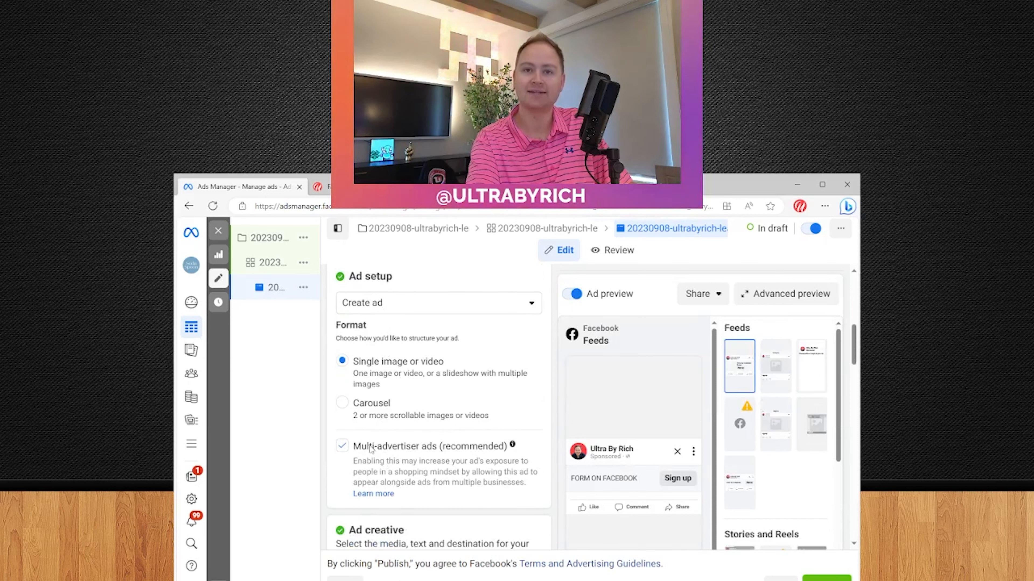
scroll(386, 458, "down", 5)
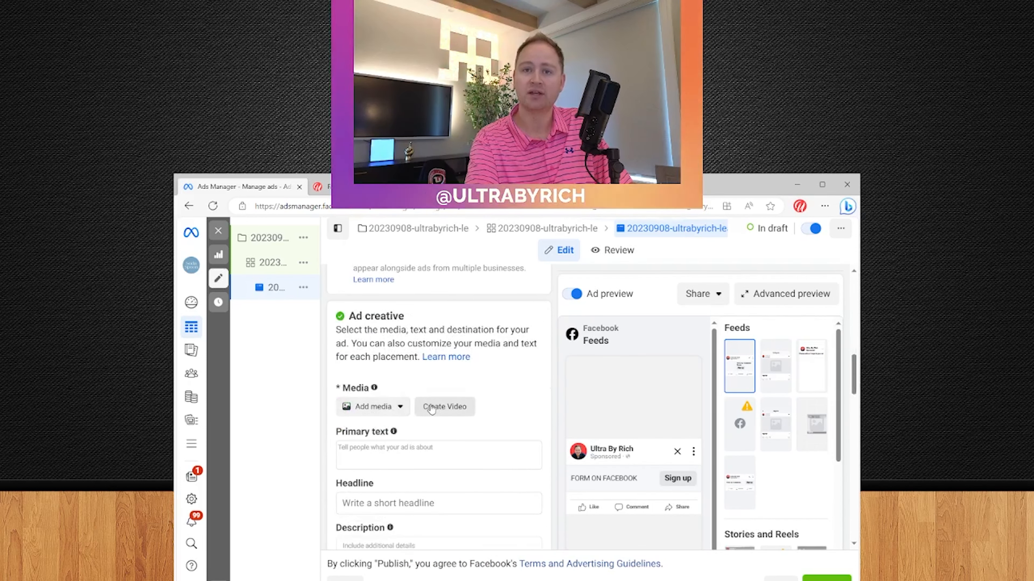
left_click(374, 408)
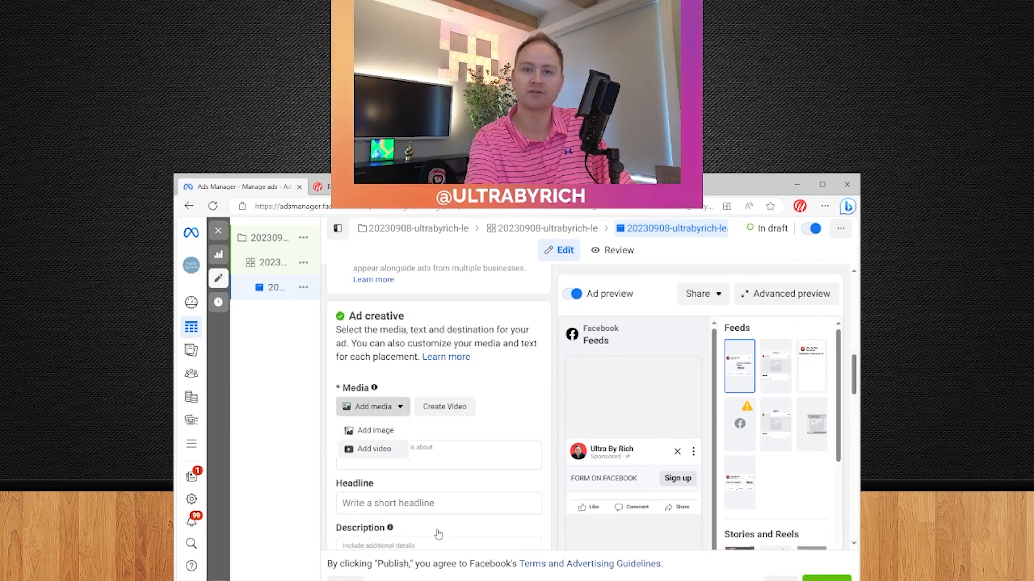
Add the ultrabyrich sales video as ad media, accepting the trim, crop and optimisation steps
left_click(374, 449)
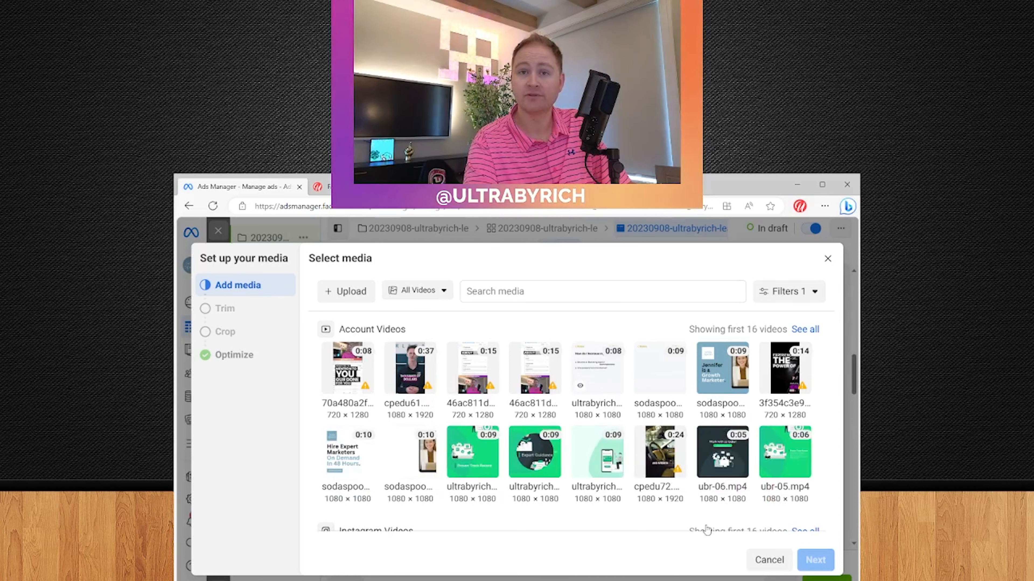
left_click(606, 380)
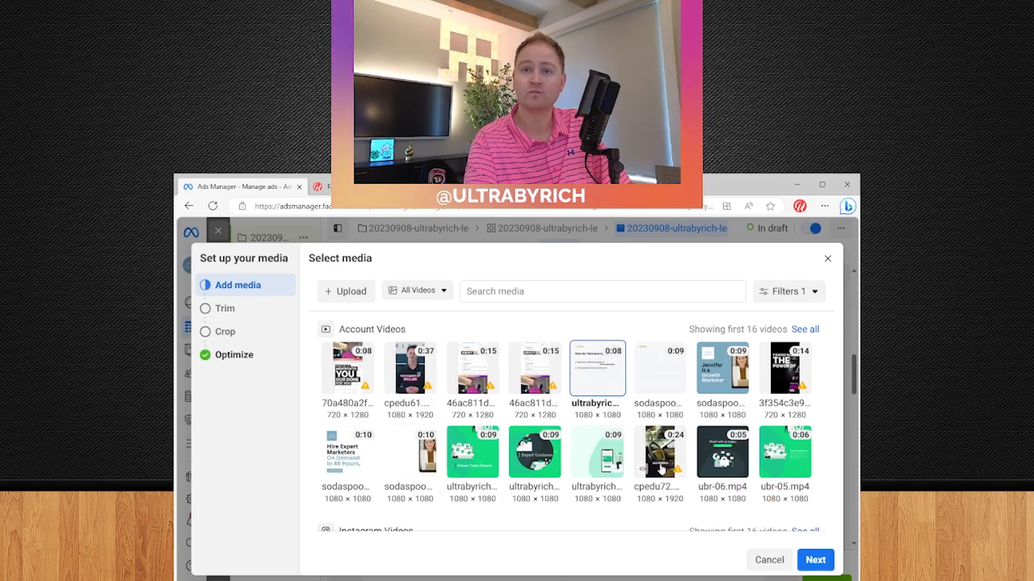
left_click(810, 560)
left_click(812, 560)
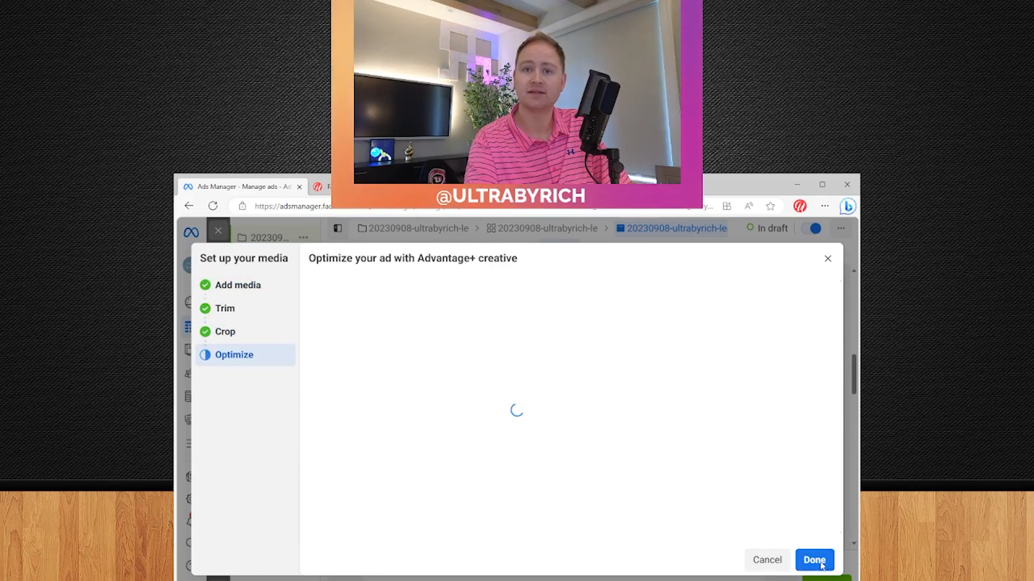
left_click(814, 560)
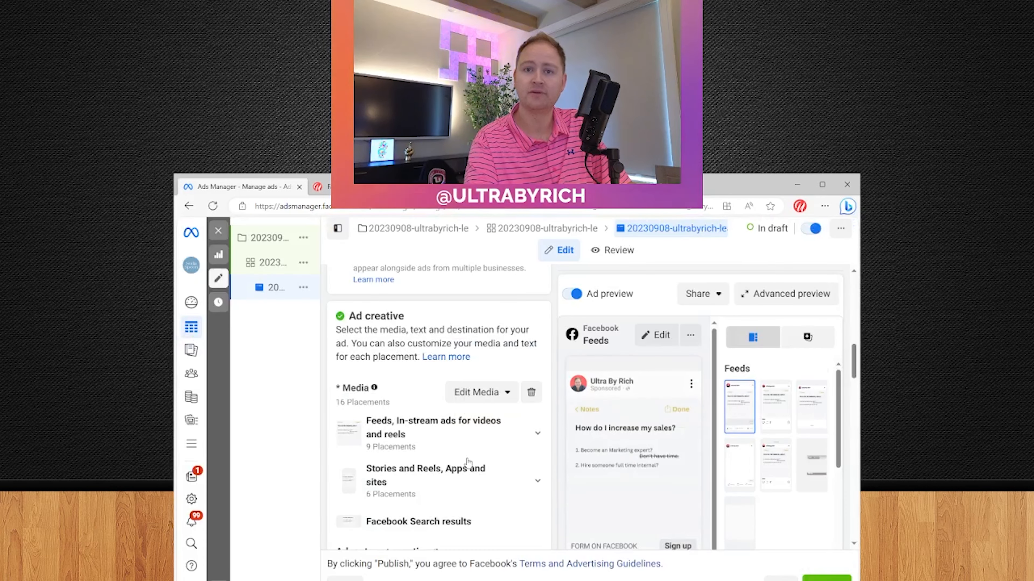
Enter primary text 'BOok your Free 1:1 With Ultra', headline 'Learn How To Scale Your Business', description 'Book To'
scroll(450, 436, "down", 4)
left_click(469, 448)
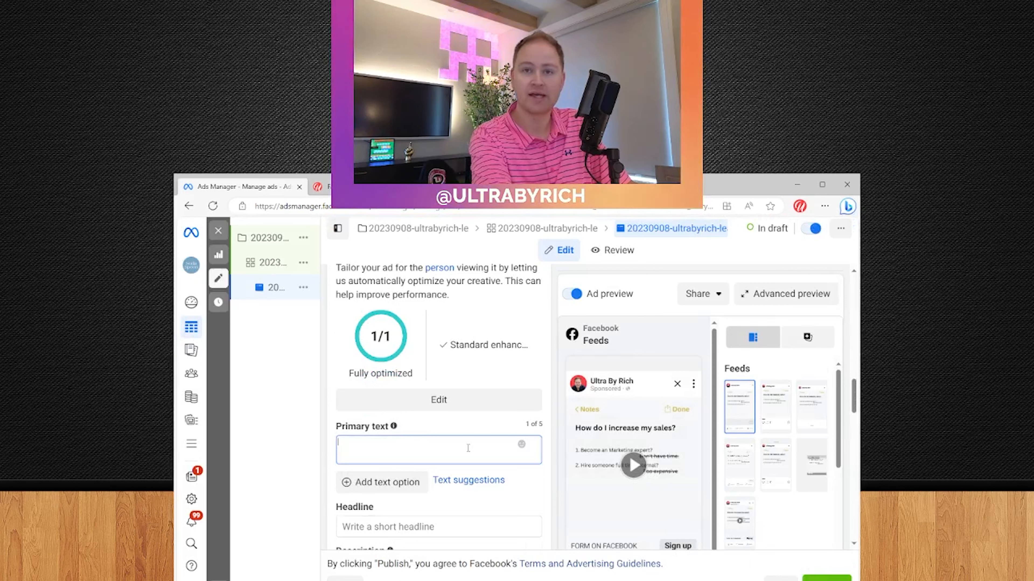
type("BO")
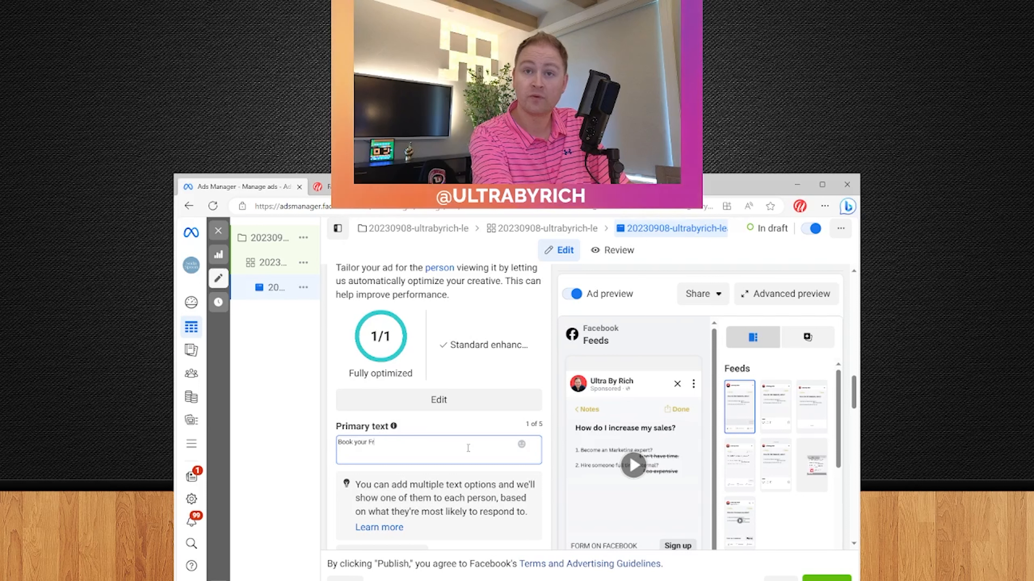
type("ok your Free 1:1 Wi")
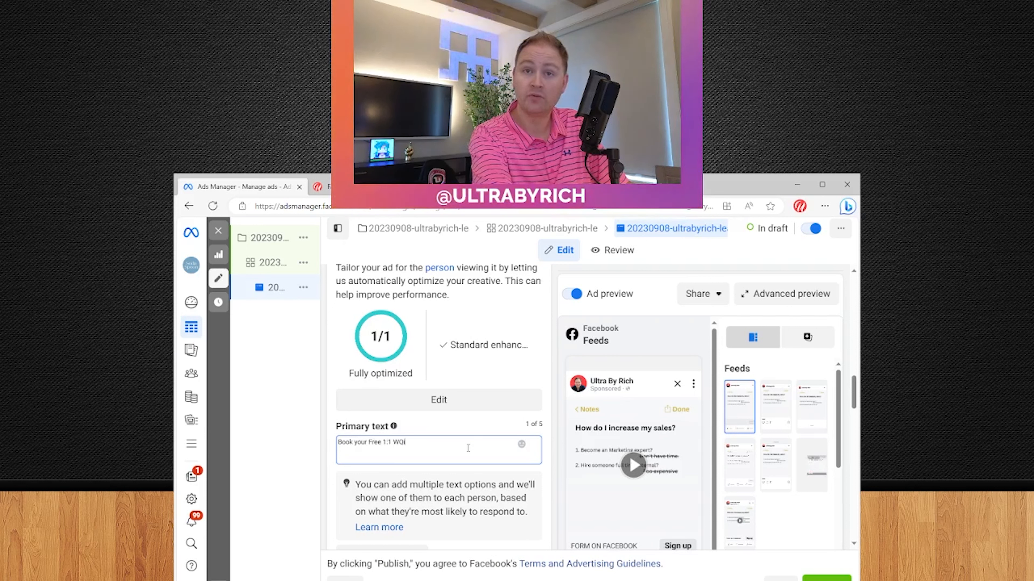
type("th UltraByRich")
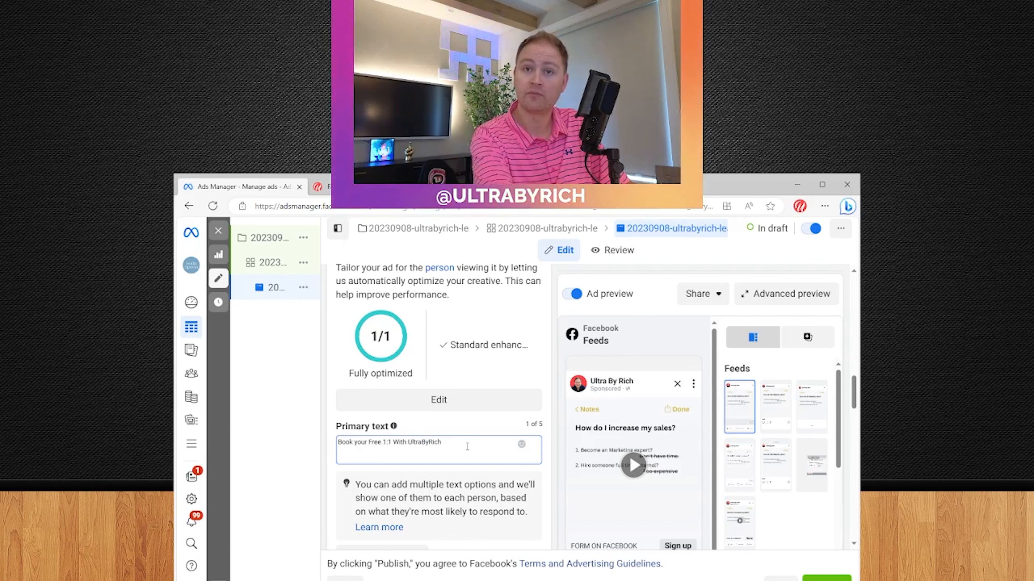
scroll(468, 447, "down", 5)
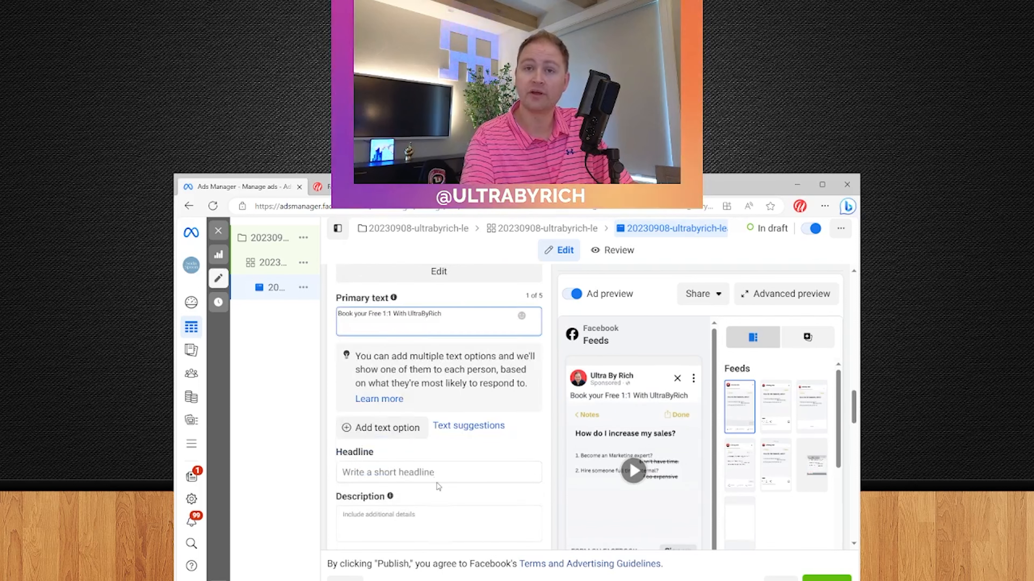
left_click(457, 383)
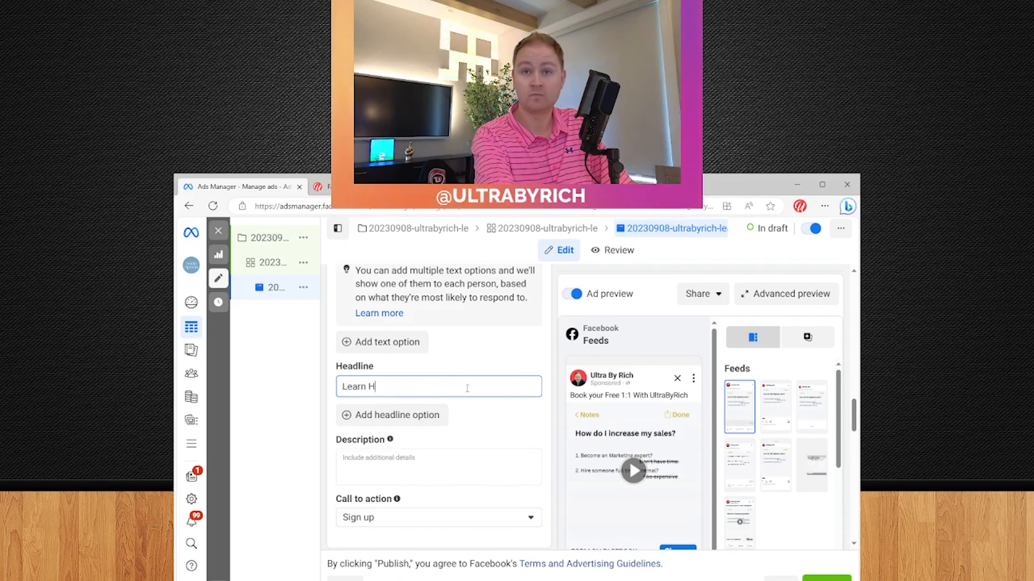
type("Learn How To Scale Your B")
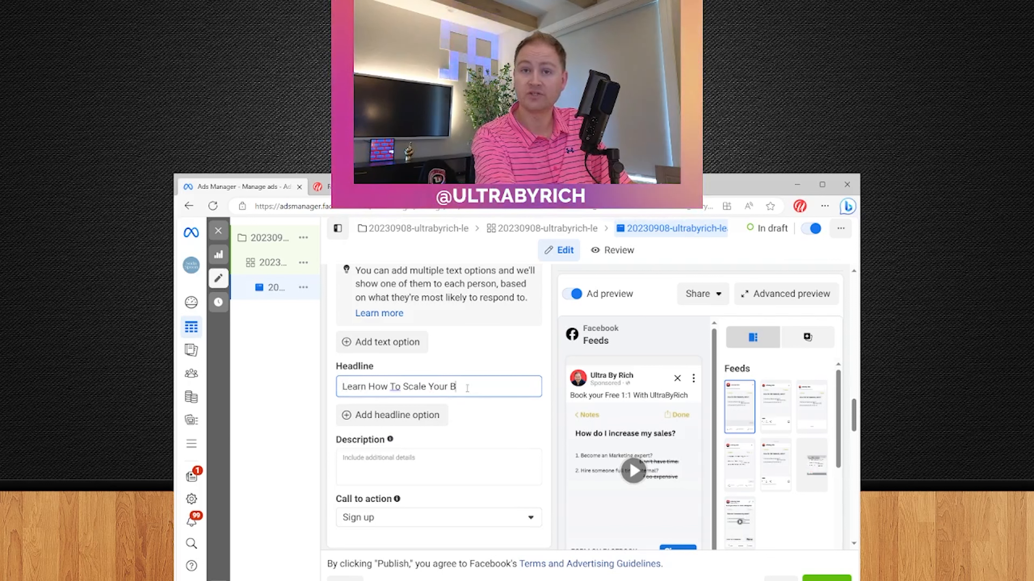
type("usiness")
scroll(467, 387, "down", 2)
left_click(423, 393)
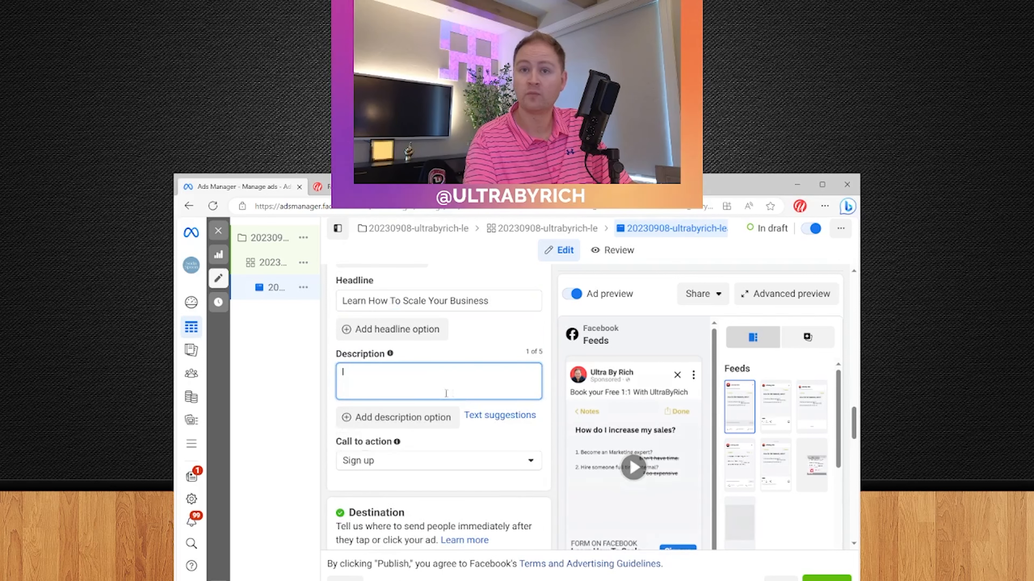
type("Book Today")
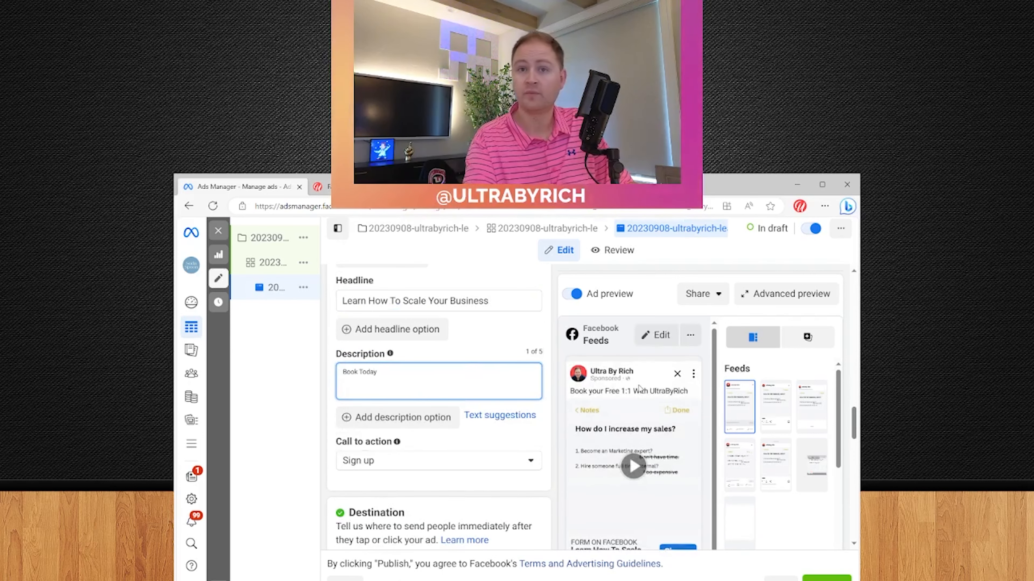
scroll(423, 415, "down", 8)
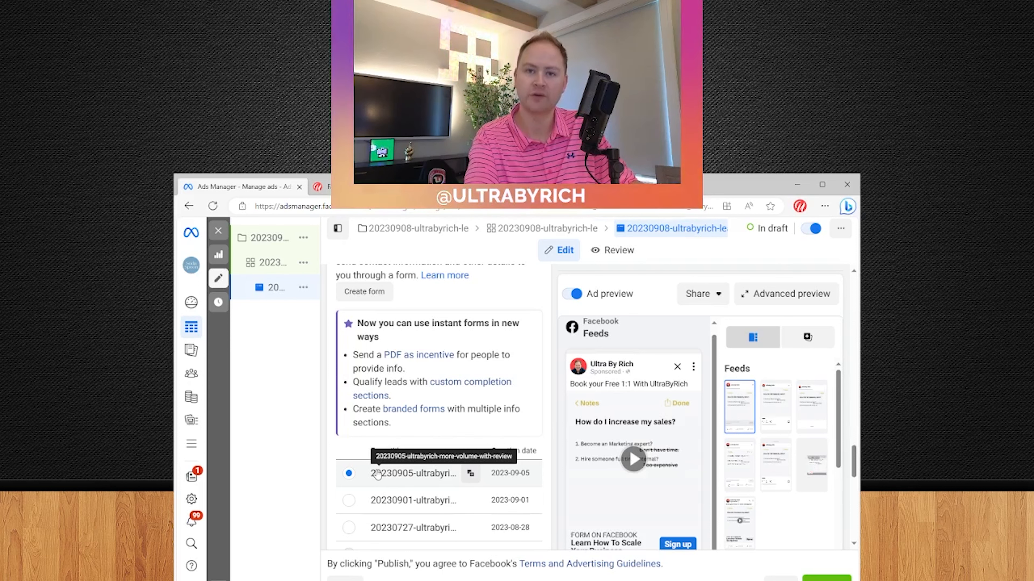
scroll(395, 482, "down", 10)
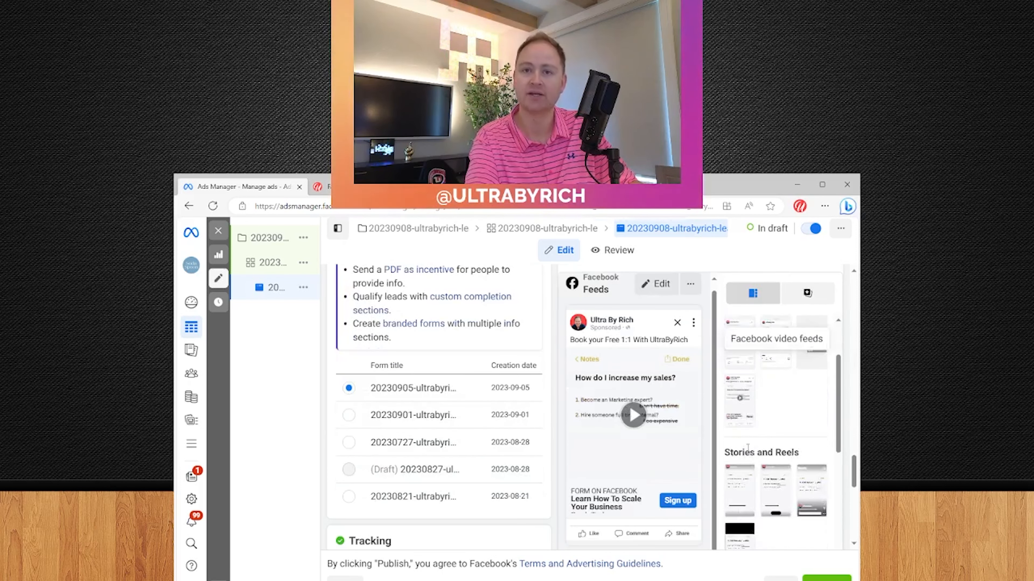
scroll(651, 454, "down", 2)
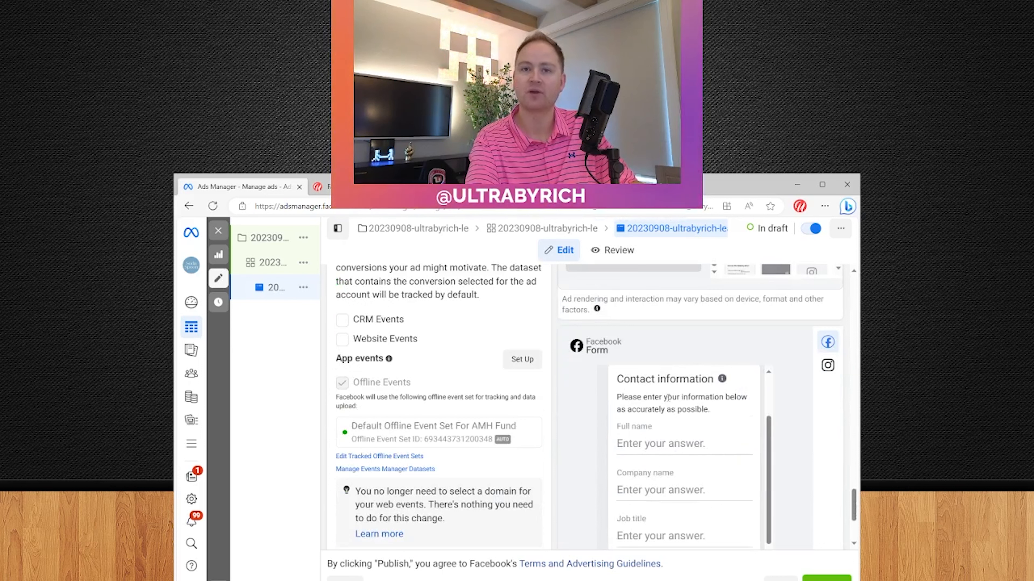
scroll(668, 397, "down", 3)
scroll(670, 485, "up", 4)
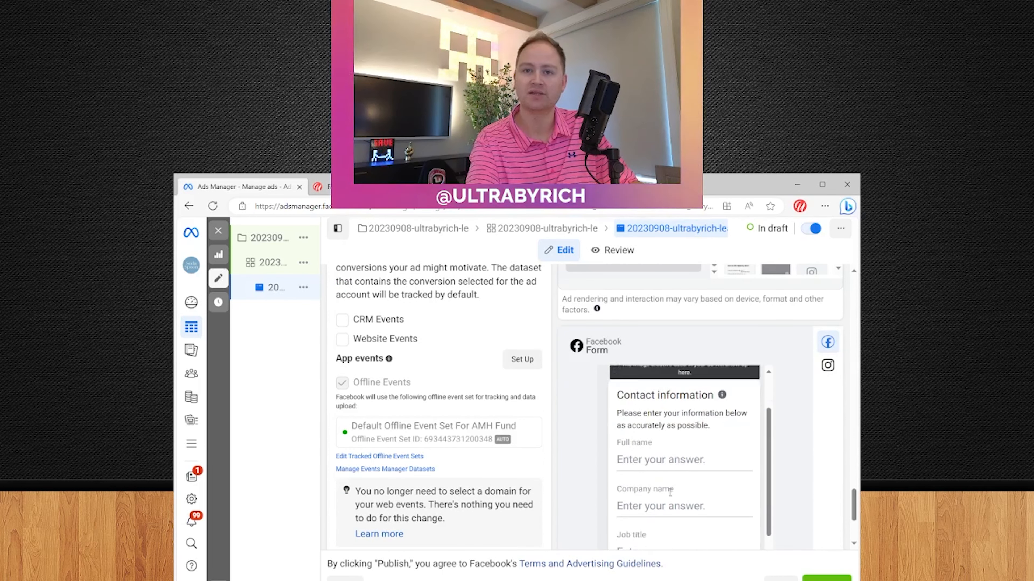
scroll(699, 460, "down", 1)
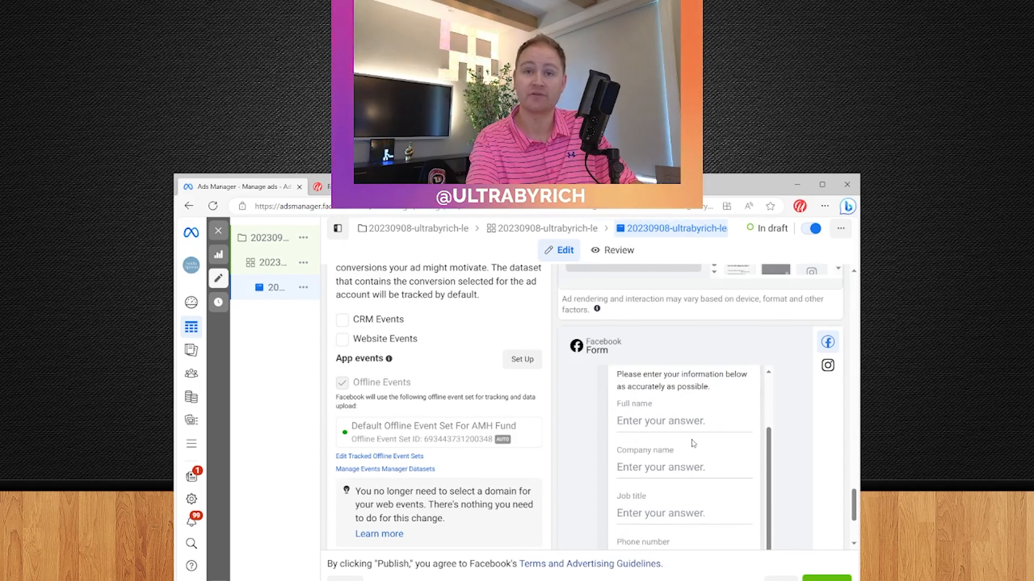
scroll(688, 435, "down", 1)
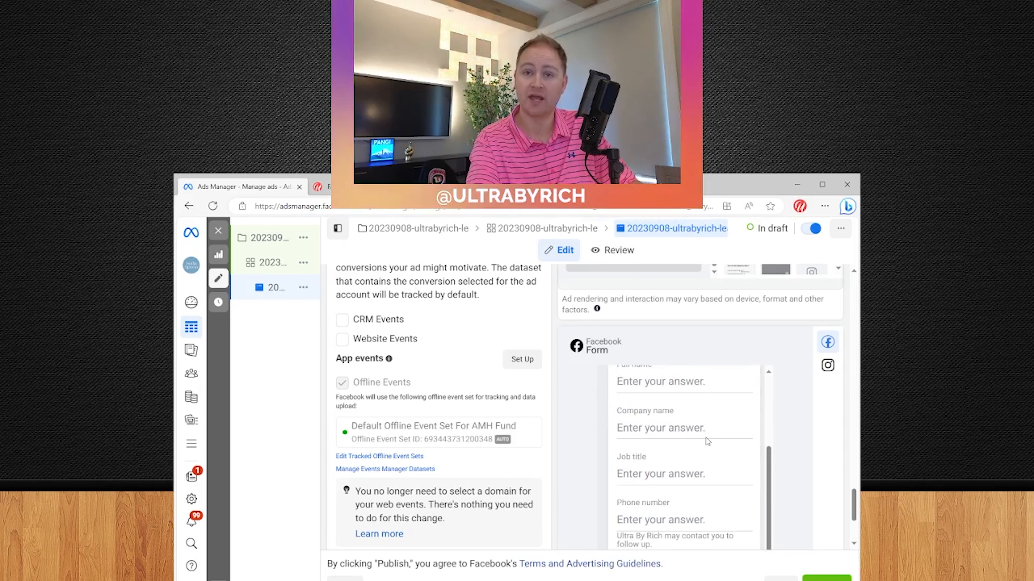
scroll(687, 424, "down", 1)
scroll(706, 440, "down", 1)
scroll(706, 458, "down", 3)
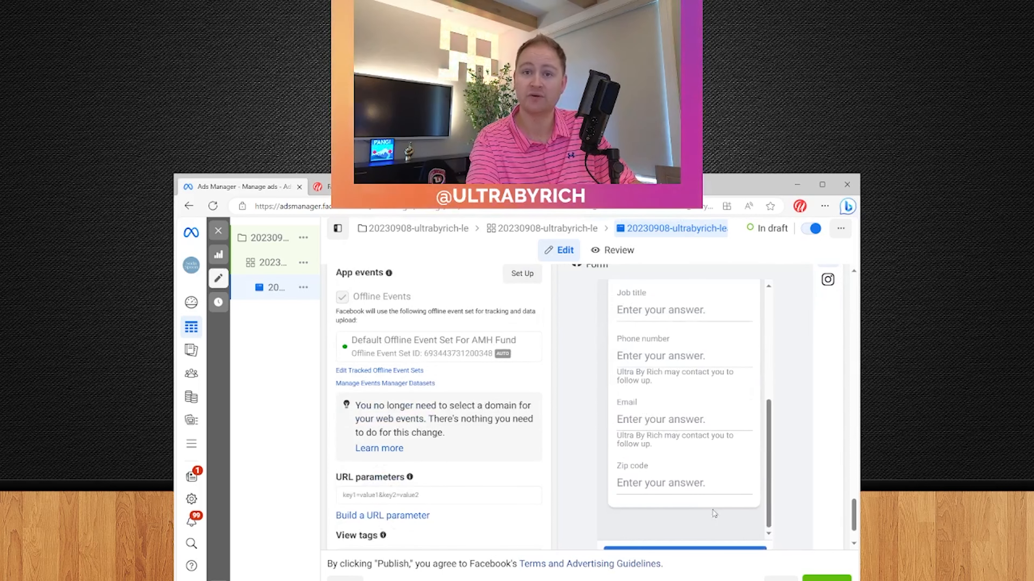
left_click(764, 522)
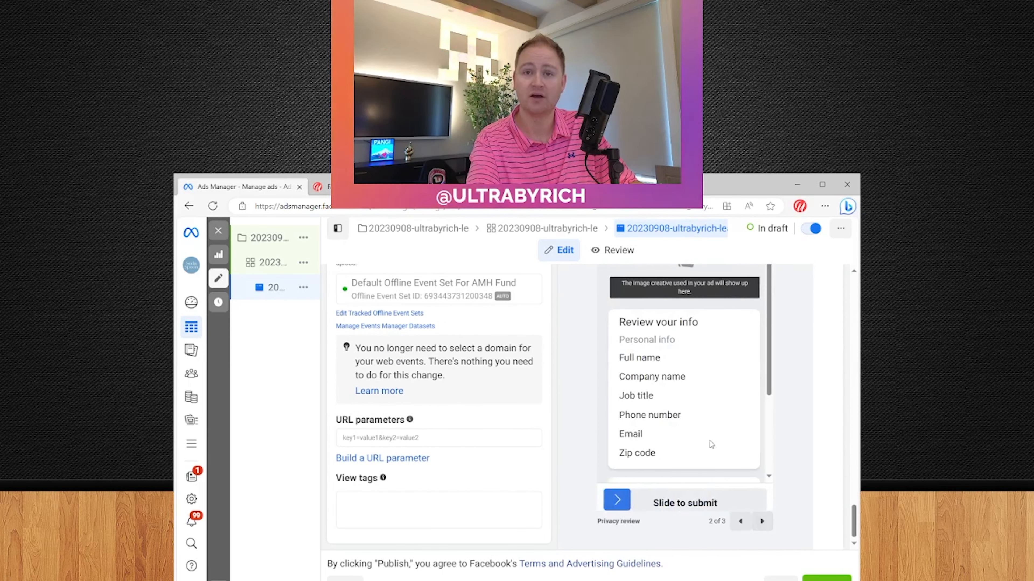
left_click(761, 525)
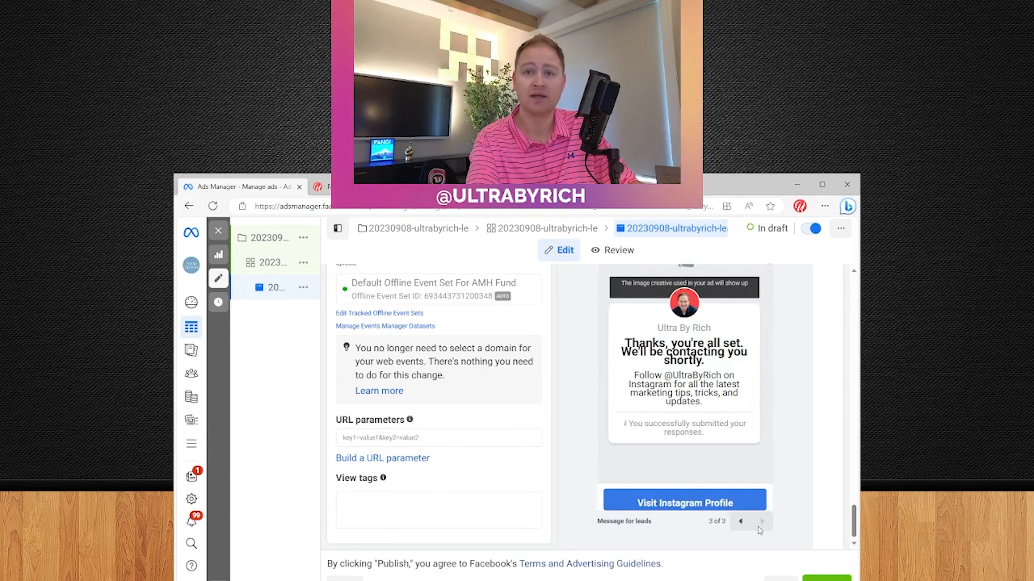
left_click(740, 522)
left_click(737, 523)
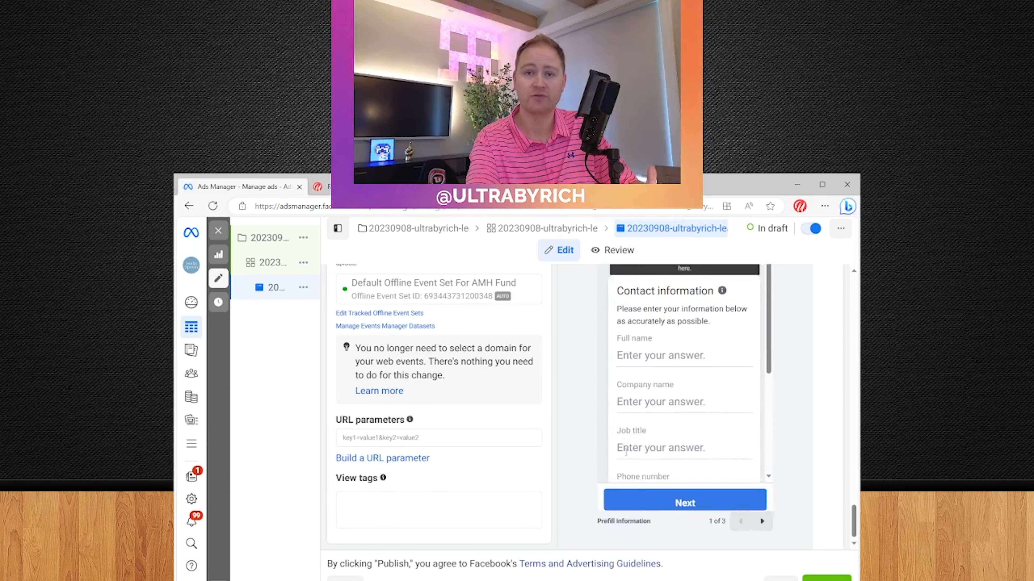
scroll(560, 474, "up", 4)
scroll(515, 479, "up", 4)
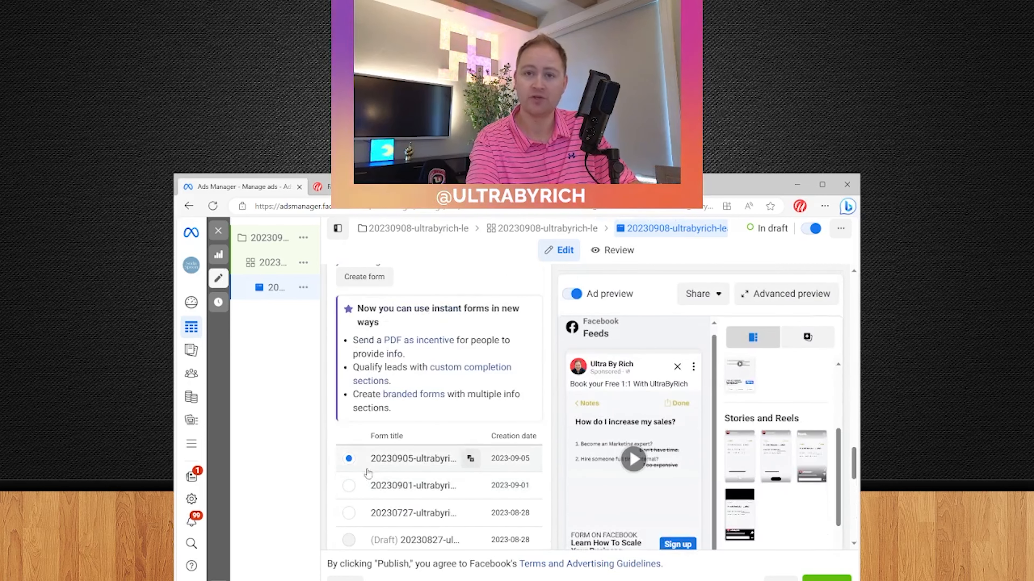
scroll(350, 462, "down", 5)
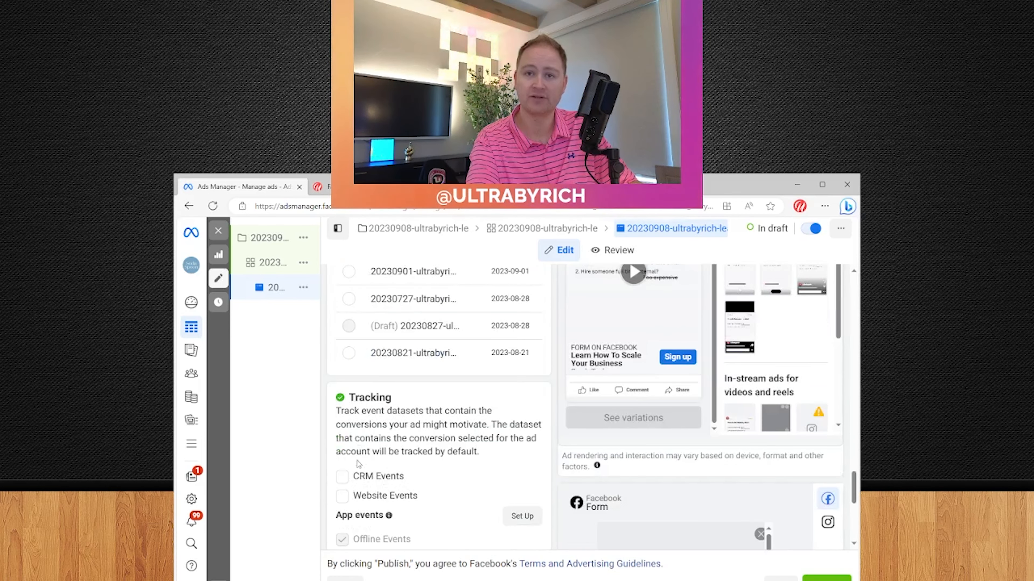
Enable Website Events tracking using the ultrabyrich.com dataset, alongside Offline Events
scroll(357, 477, "down", 2)
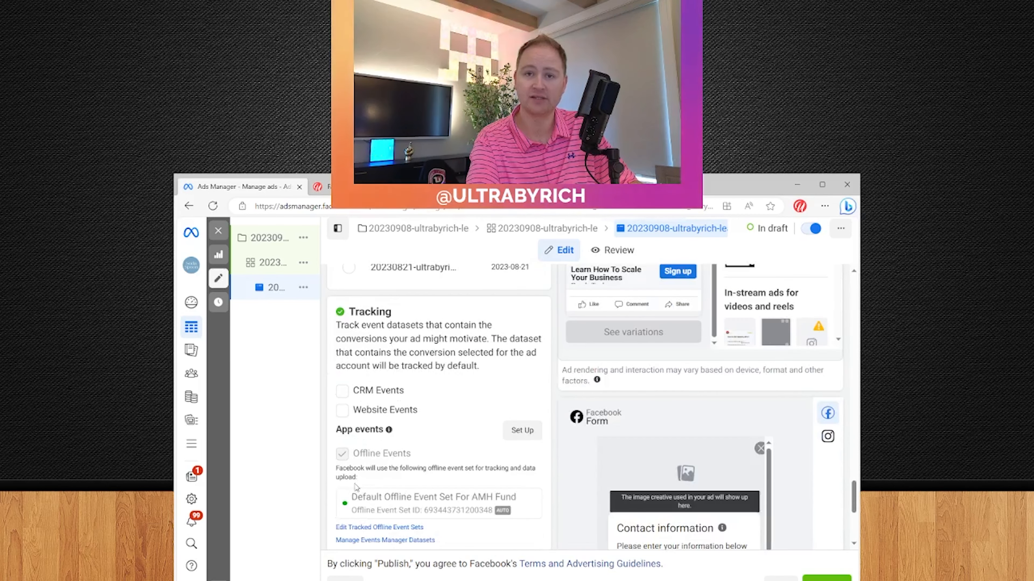
left_click(344, 410)
left_click(420, 434)
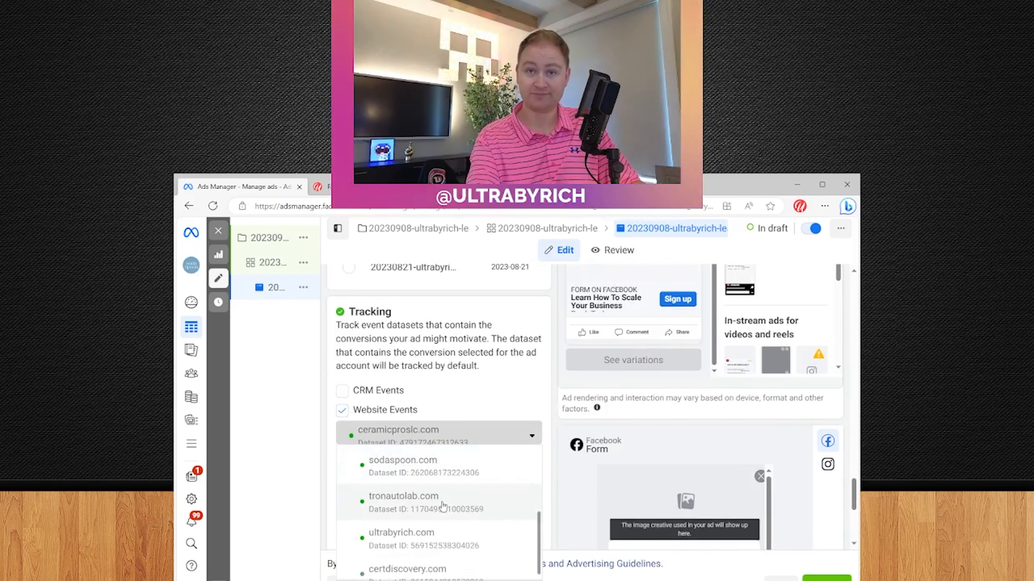
left_click(409, 535)
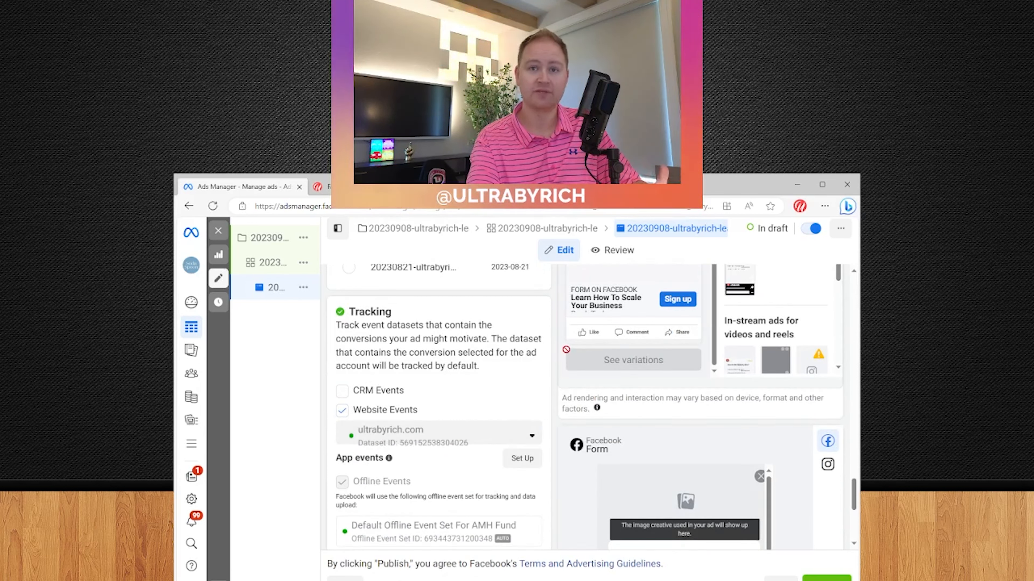
left_click_drag(336, 366, 545, 366)
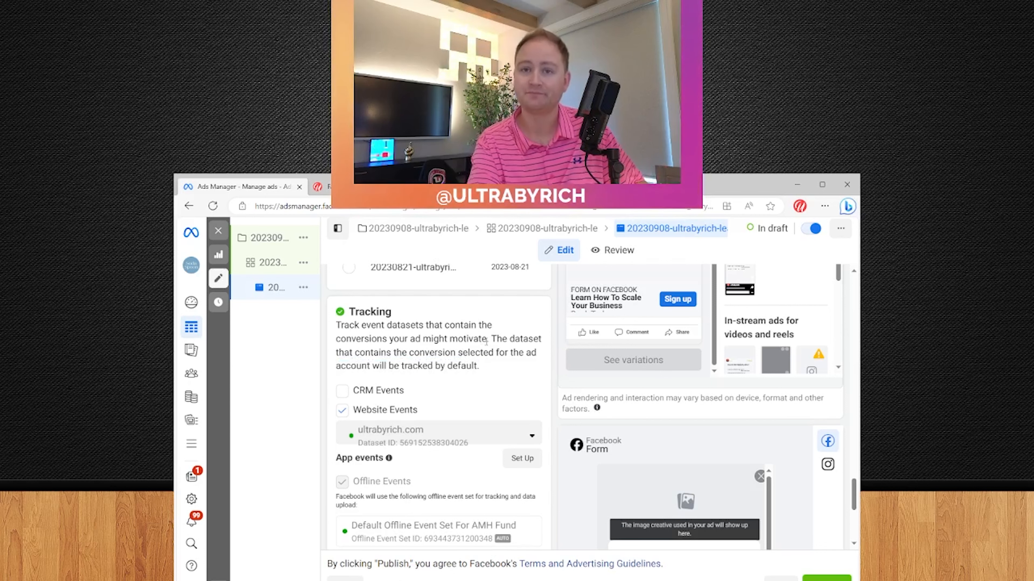
scroll(487, 342, "down", 5)
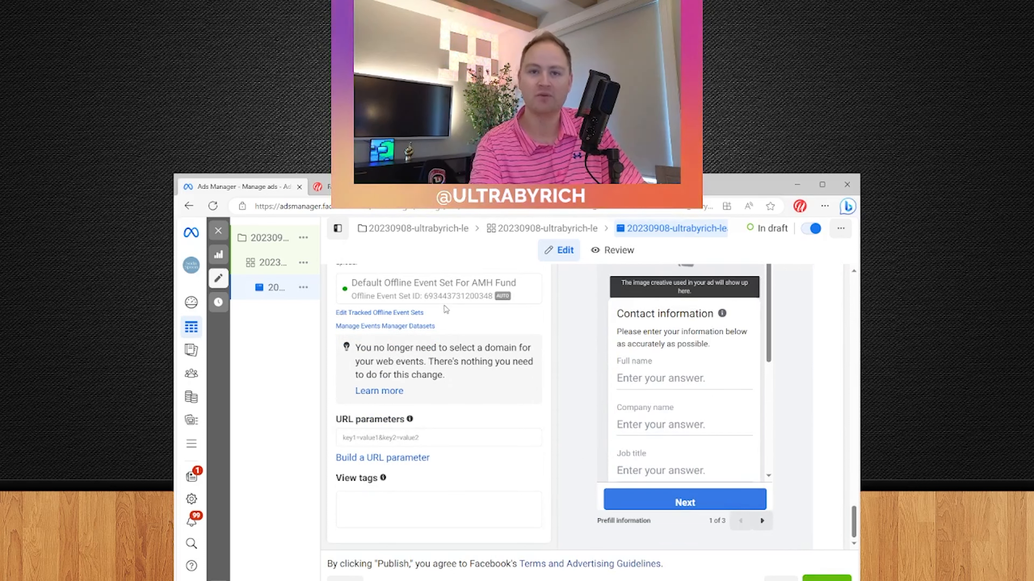
left_click(272, 272)
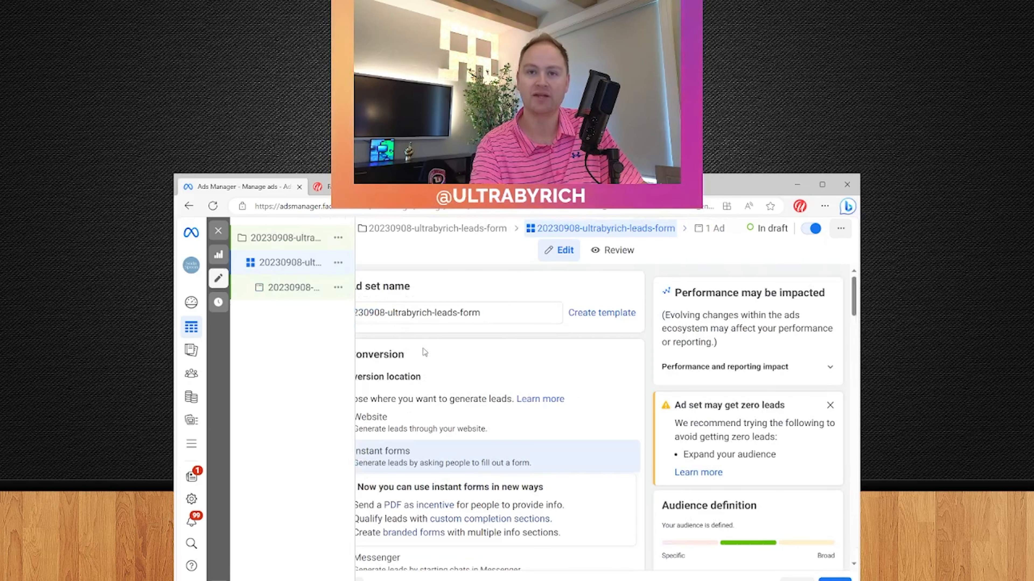
scroll(515, 424, "down", 20)
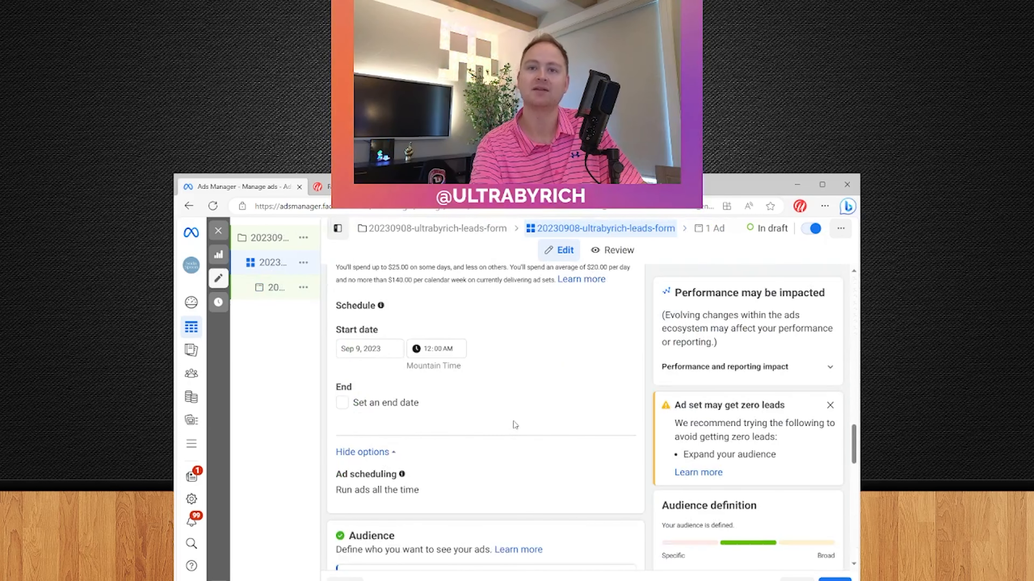
scroll(515, 424, "down", 10)
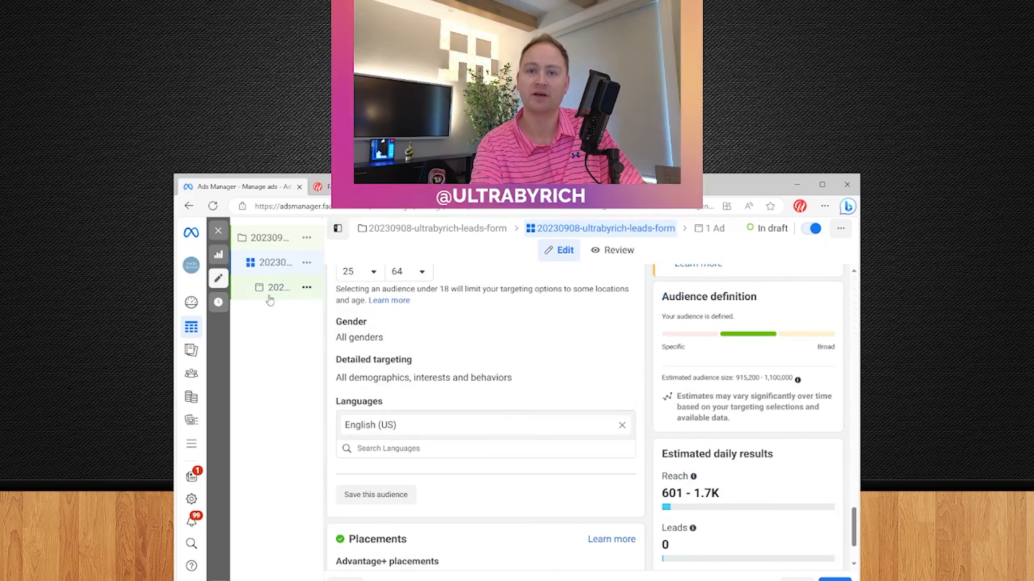
left_click(270, 294)
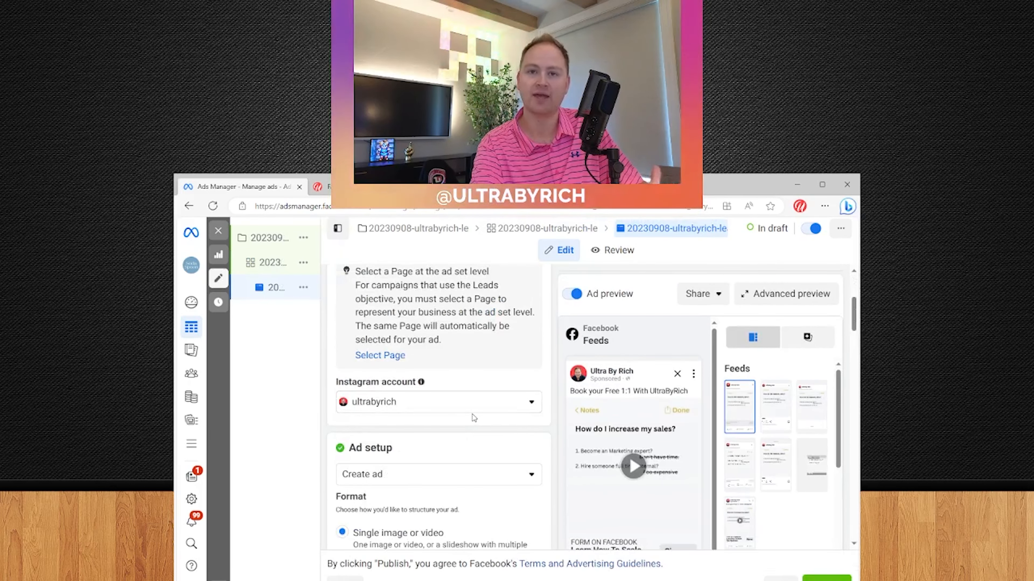
scroll(473, 420, "up", 4)
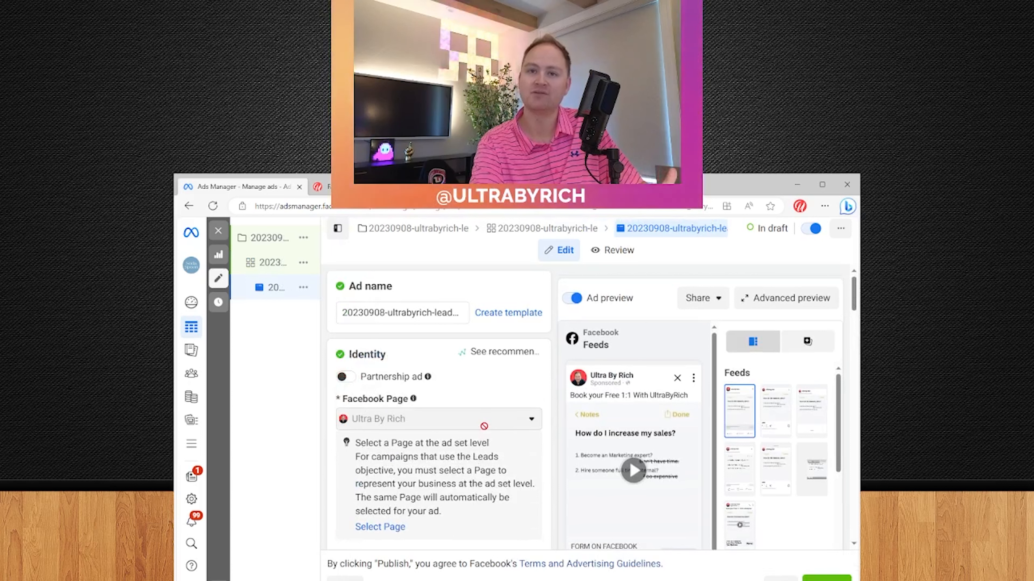
scroll(484, 425, "down", 5)
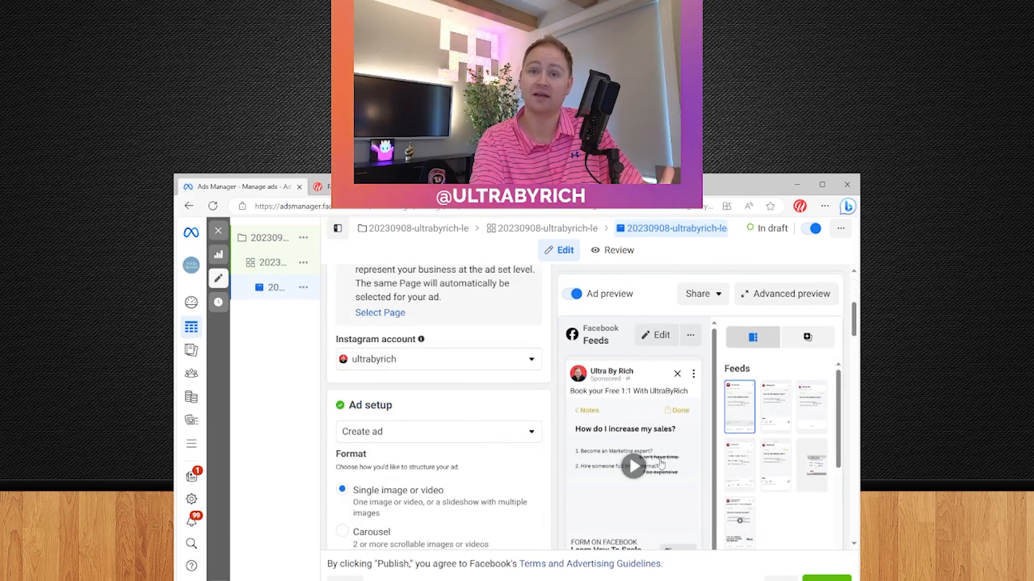
scroll(400, 415, "down", 2)
scroll(400, 415, "down", 3)
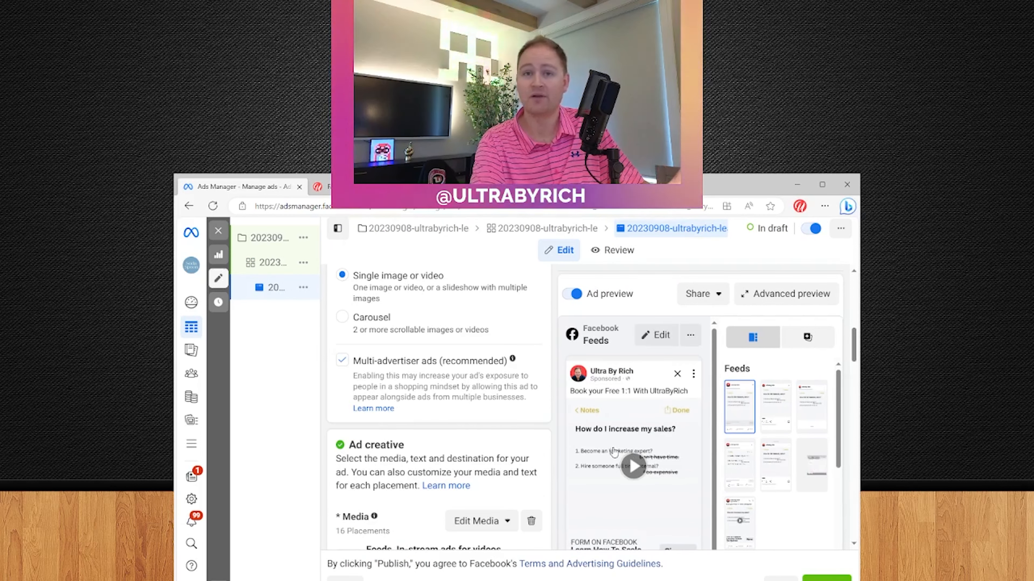
scroll(473, 434, "down", 16)
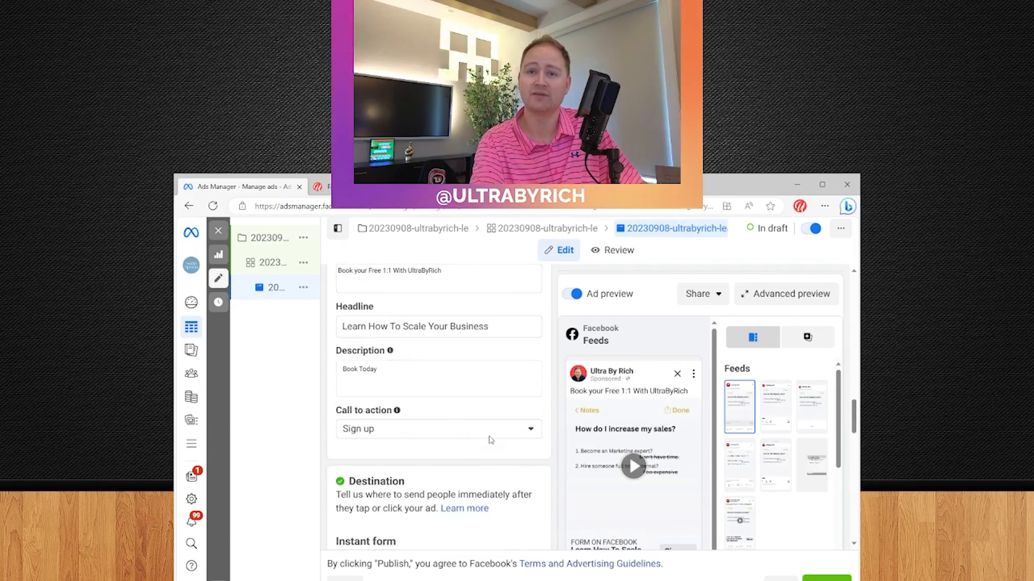
scroll(492, 439, "down", 6)
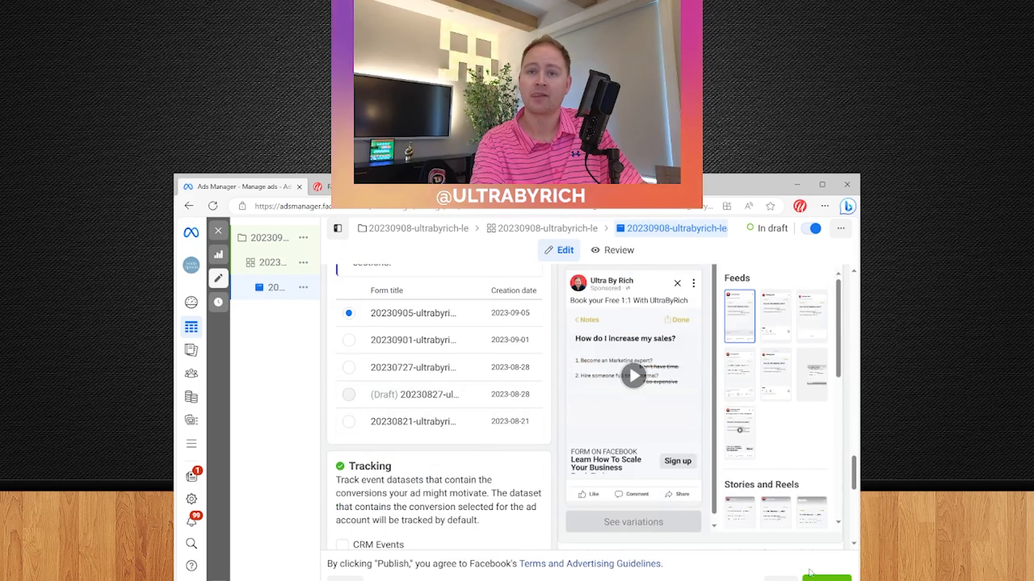